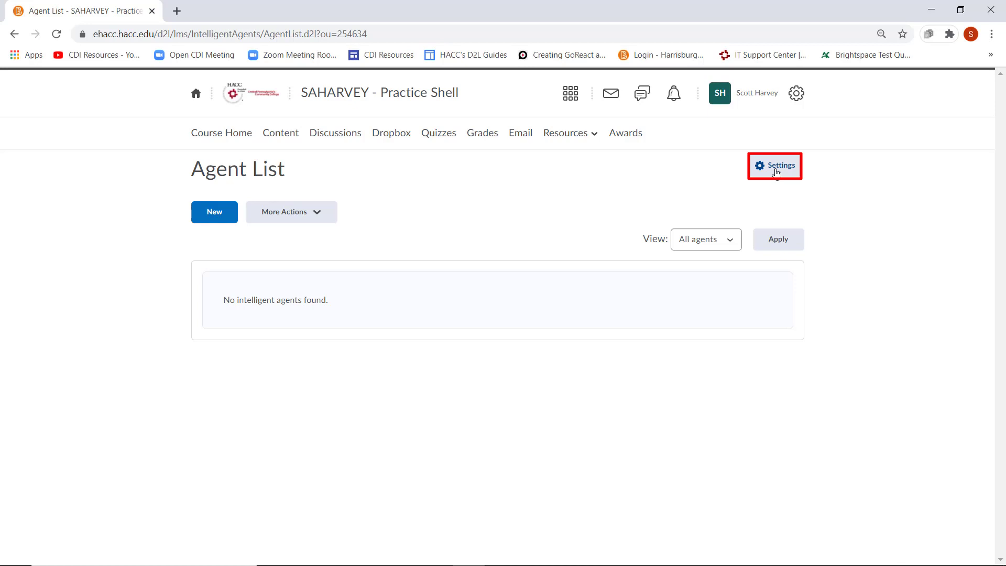
Save the Intelligent Agents settings with a custom sender name and reply-to address for this course
click(776, 166)
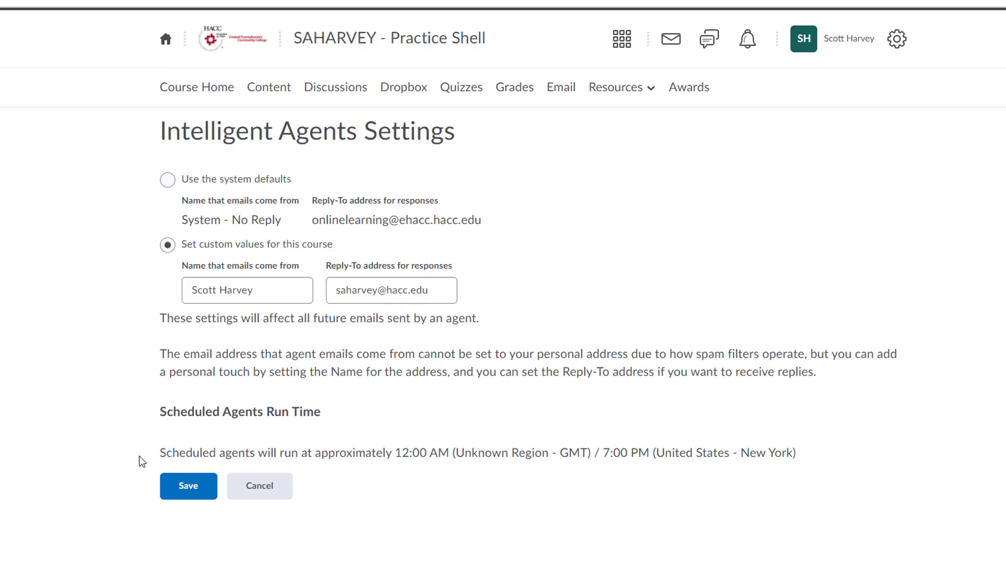
click(194, 495)
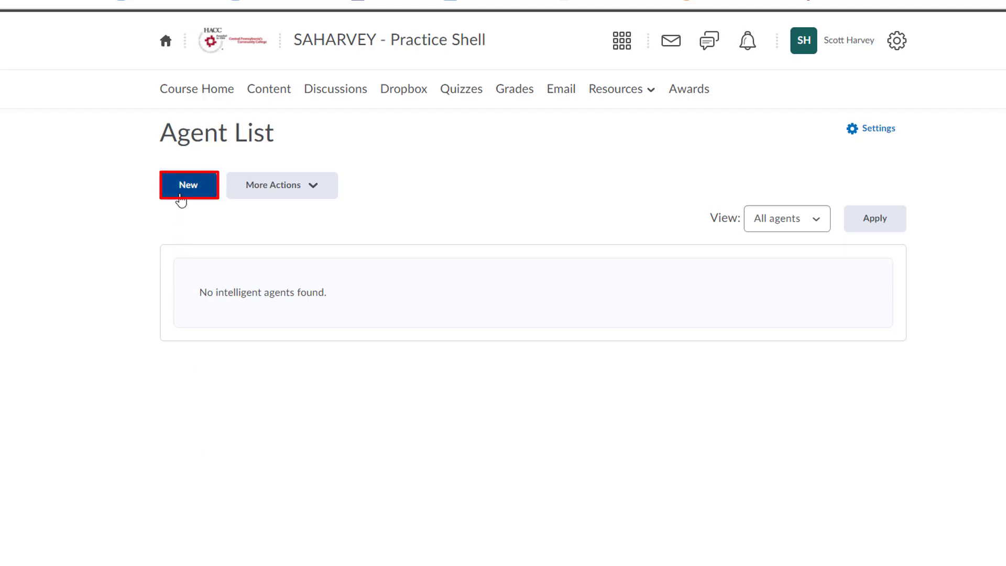
Create a new intelligent agent named "Missing Quiz" and expand its description field
click(180, 198)
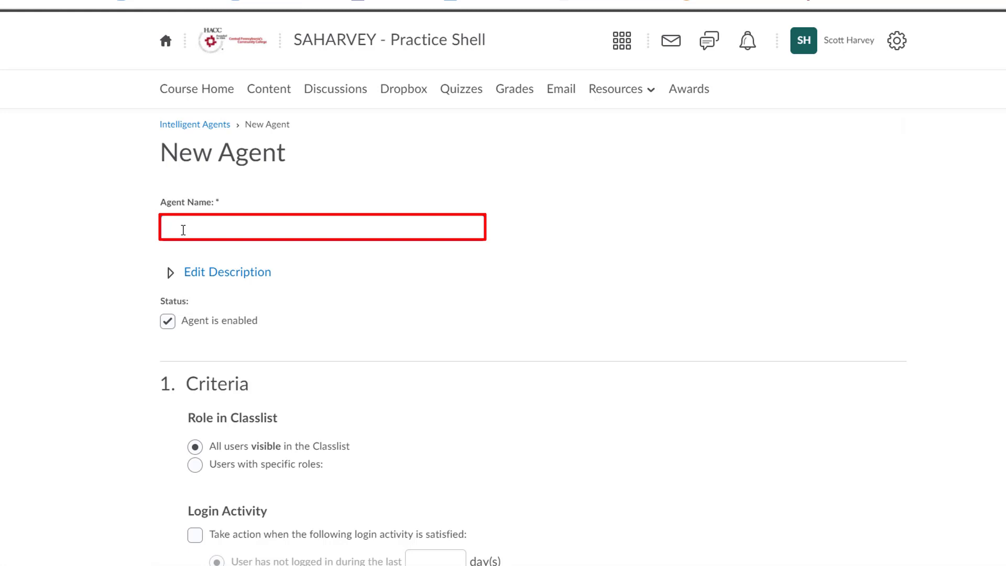
text(Missing Quiz)
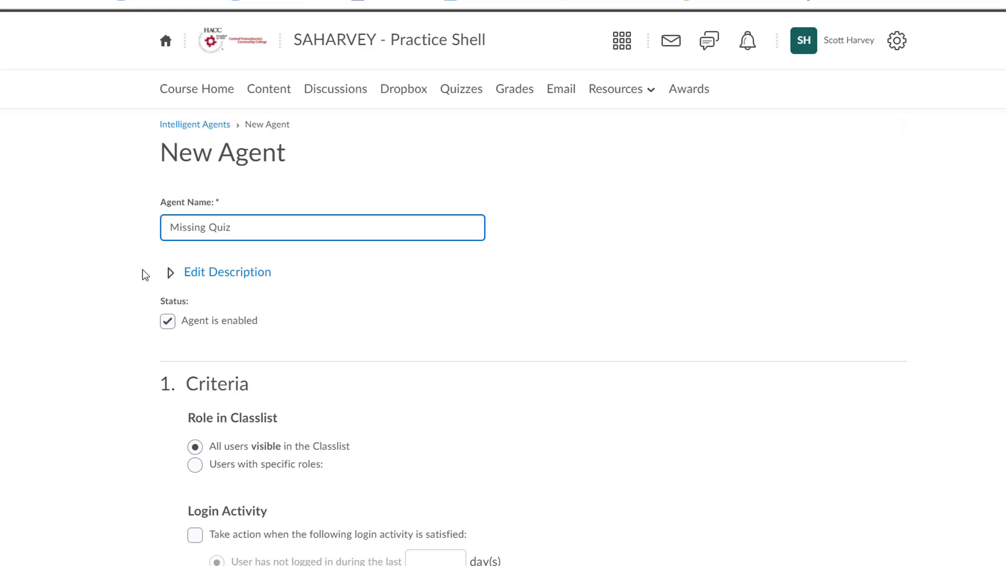
click(170, 273)
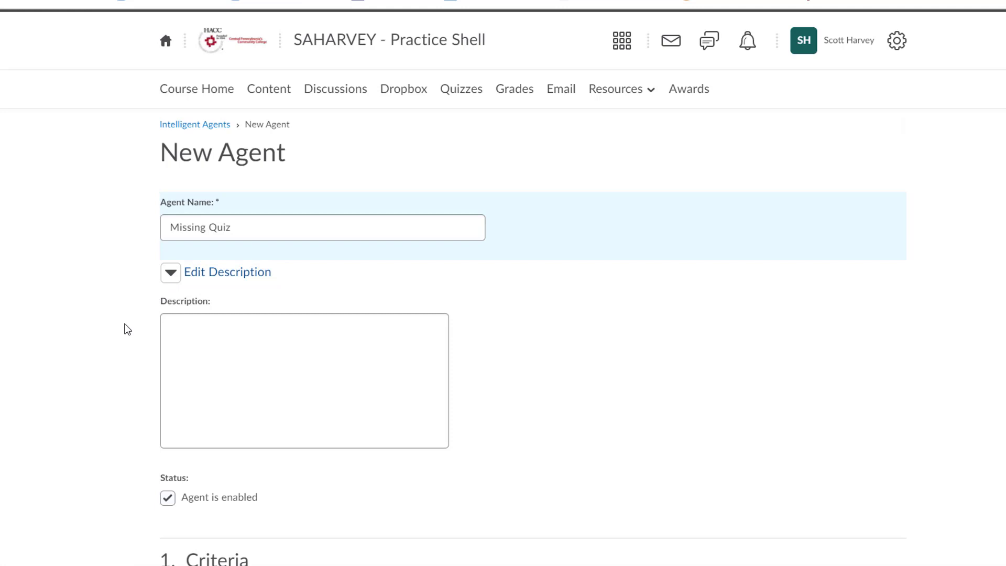
Limit the agent's classlist criteria to users with the Student role
scroll(127, 329, down, 3)
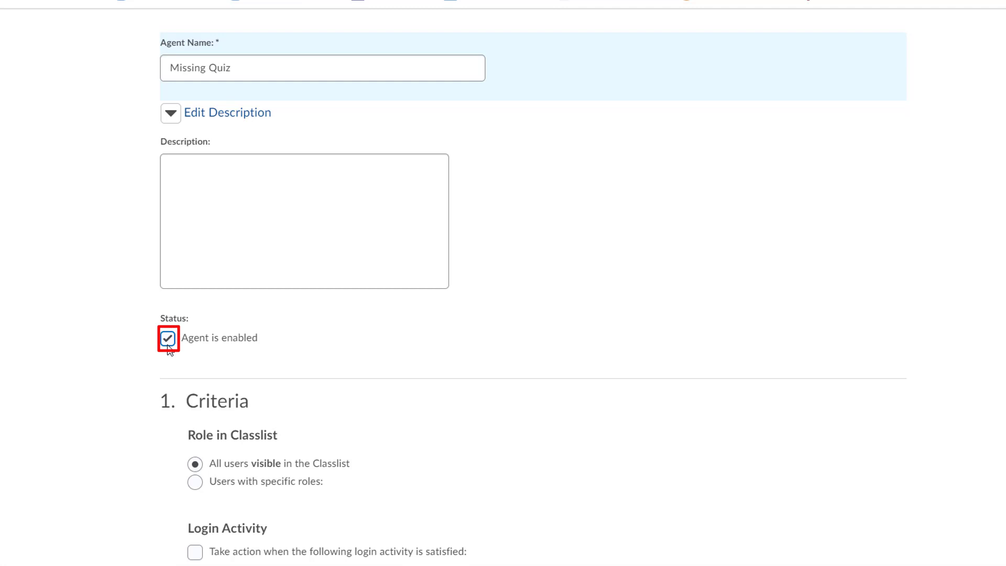
scroll(69, 344, down, 7)
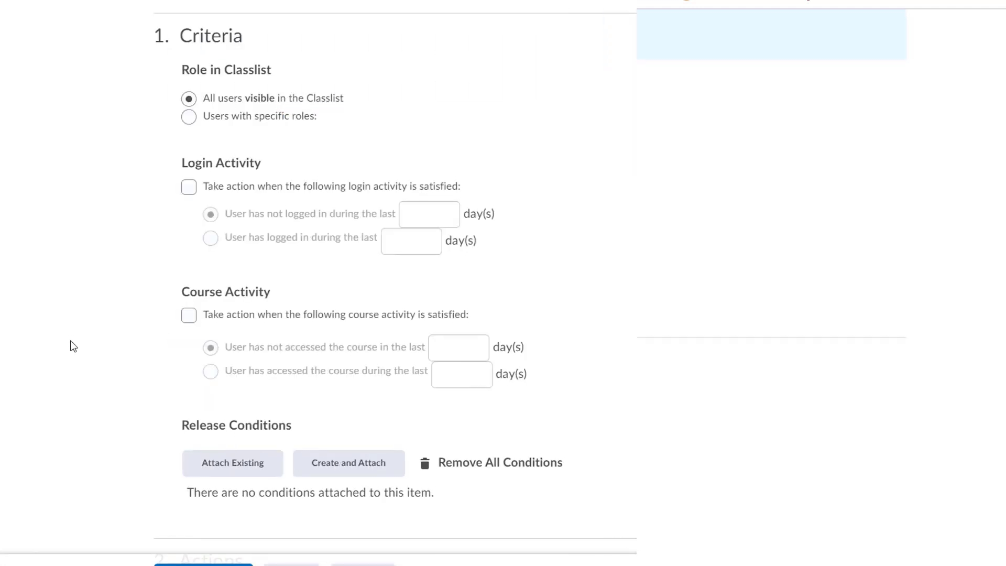
click(190, 121)
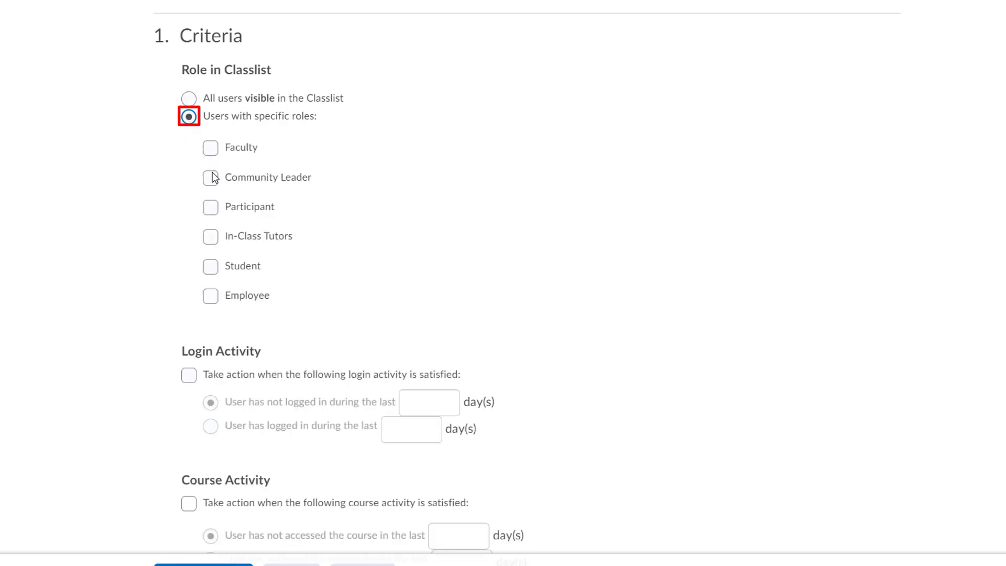
click(211, 268)
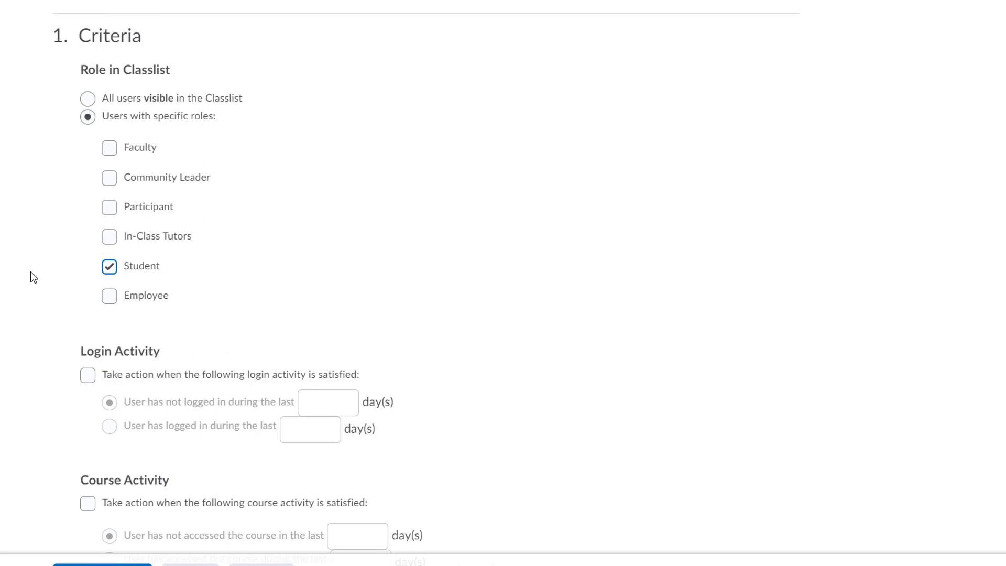
Create and attach a release condition of type "No completed quiz attempt" for the Test quiz
scroll(31, 271, down, 8)
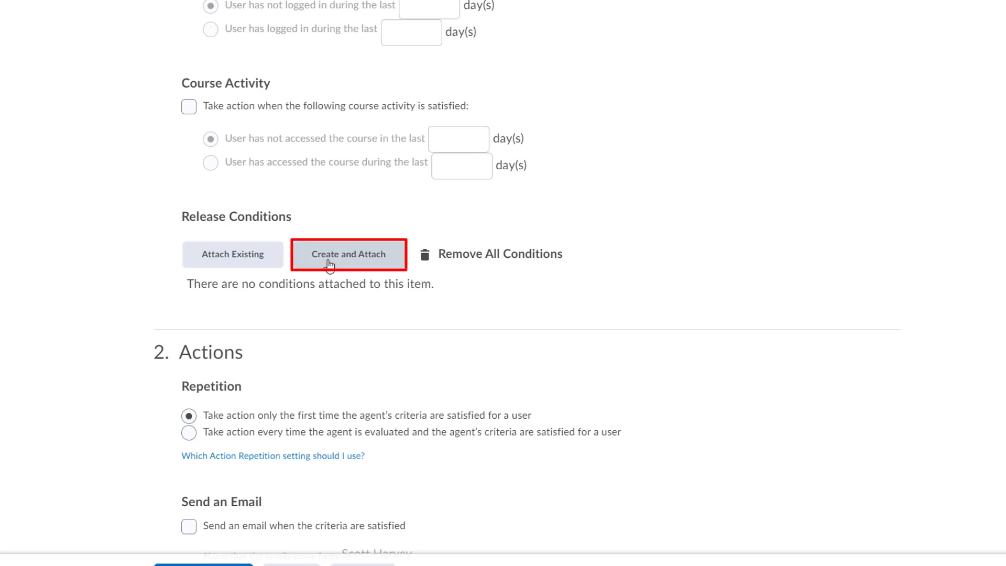
click(329, 265)
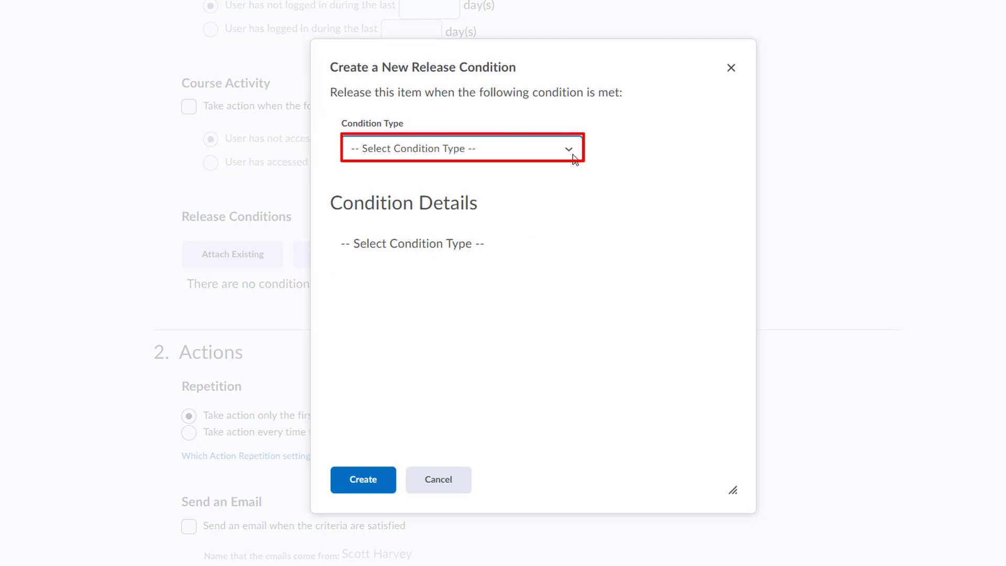
click(571, 151)
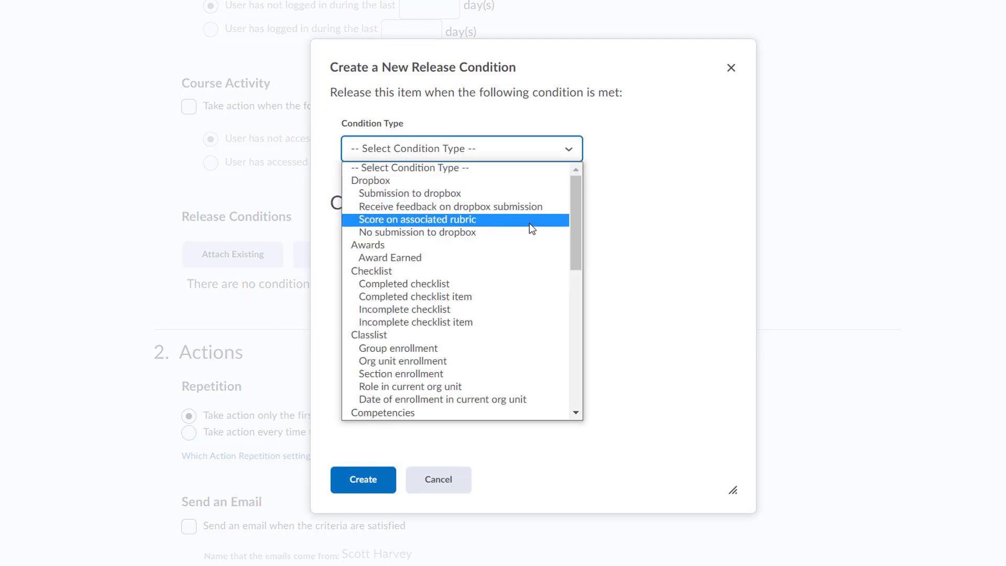
scroll(529, 223, down, 8)
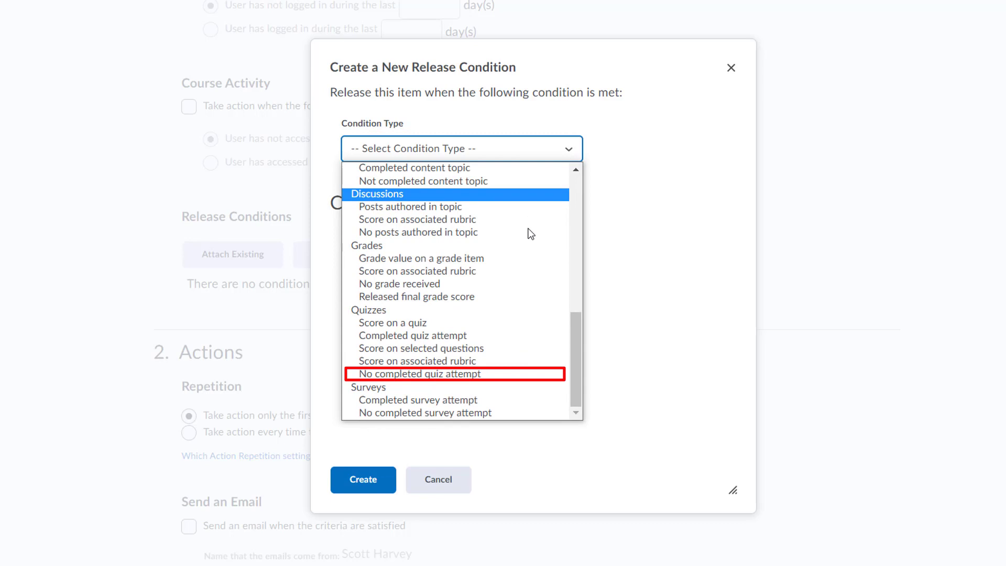
click(492, 378)
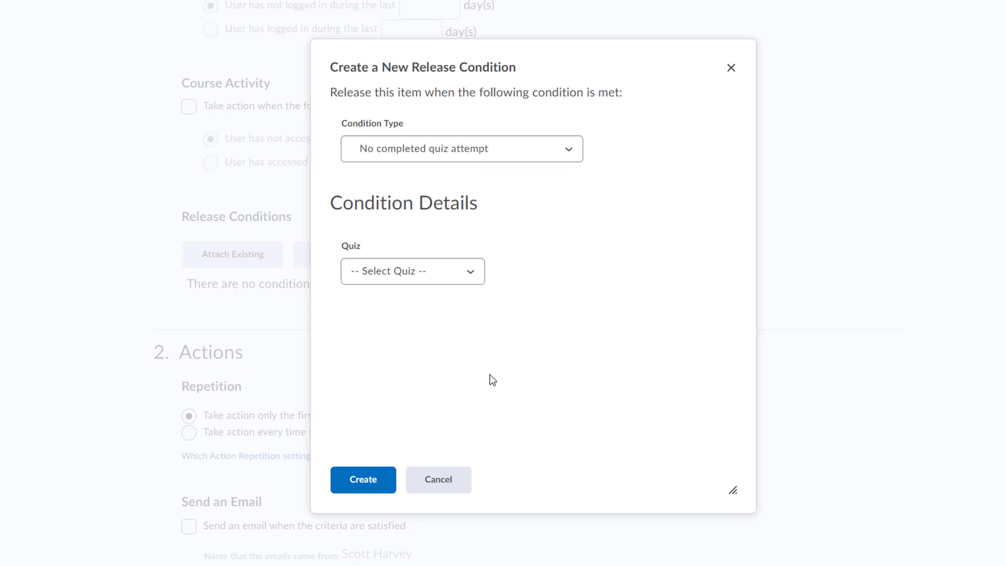
click(471, 276)
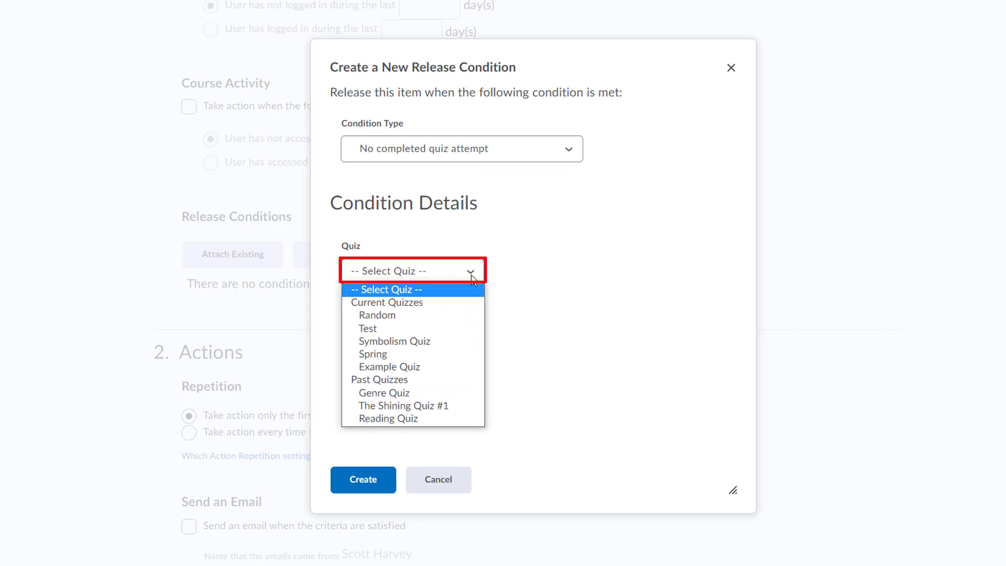
click(459, 328)
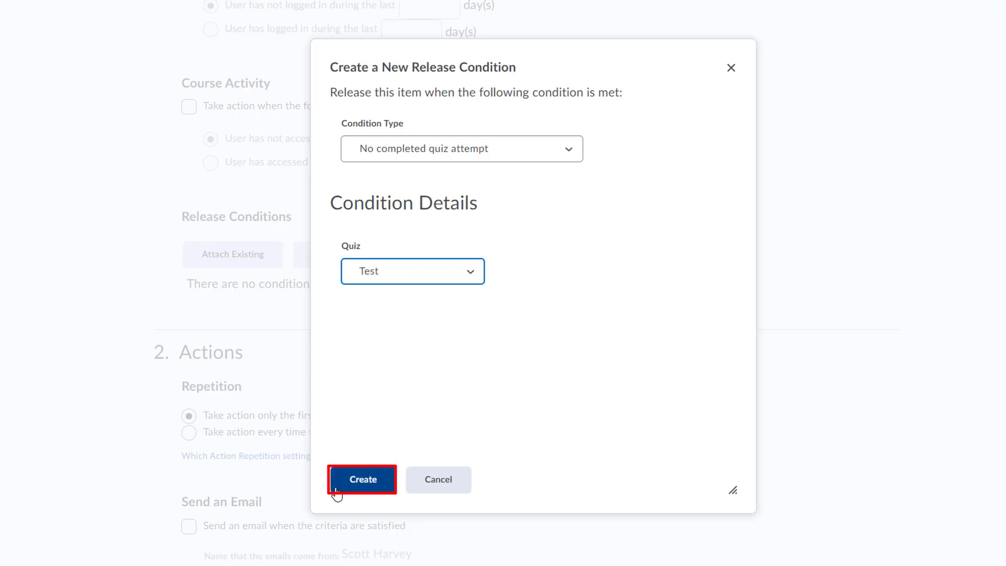
click(361, 481)
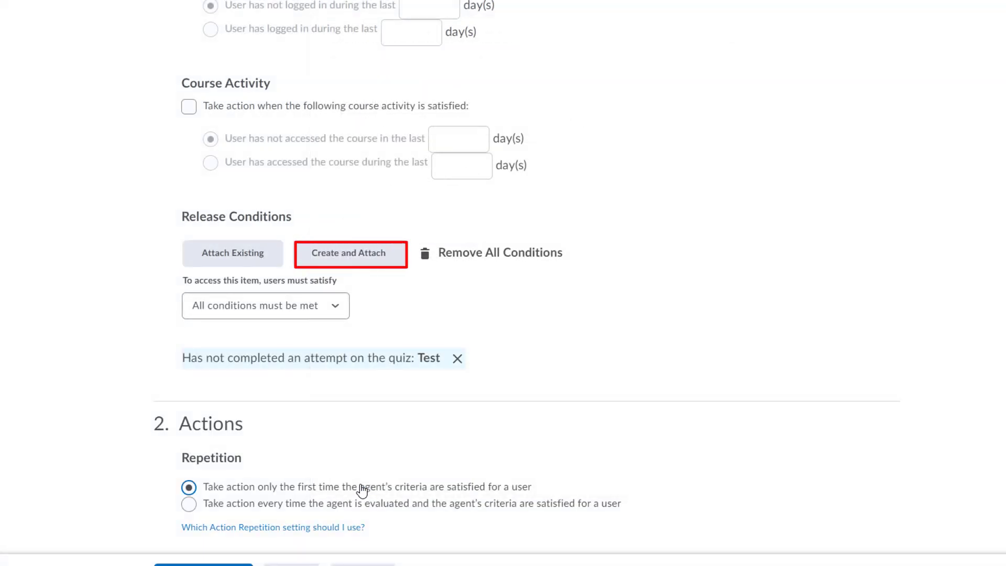
Attach a second "No completed quiz attempt" release condition for the Symbolism Quiz and require that any condition must be met
click(361, 265)
click(566, 151)
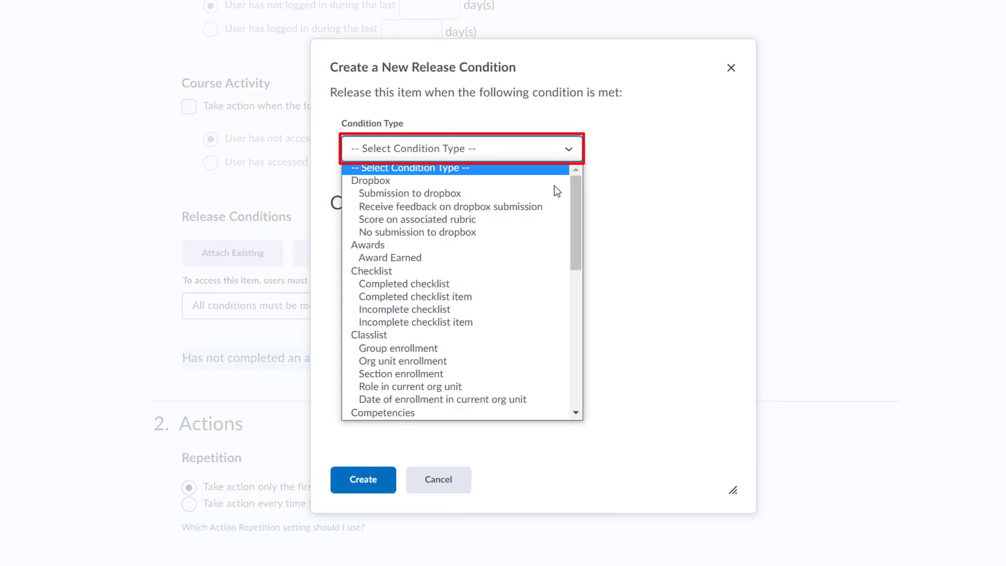
scroll(511, 326, down, 5)
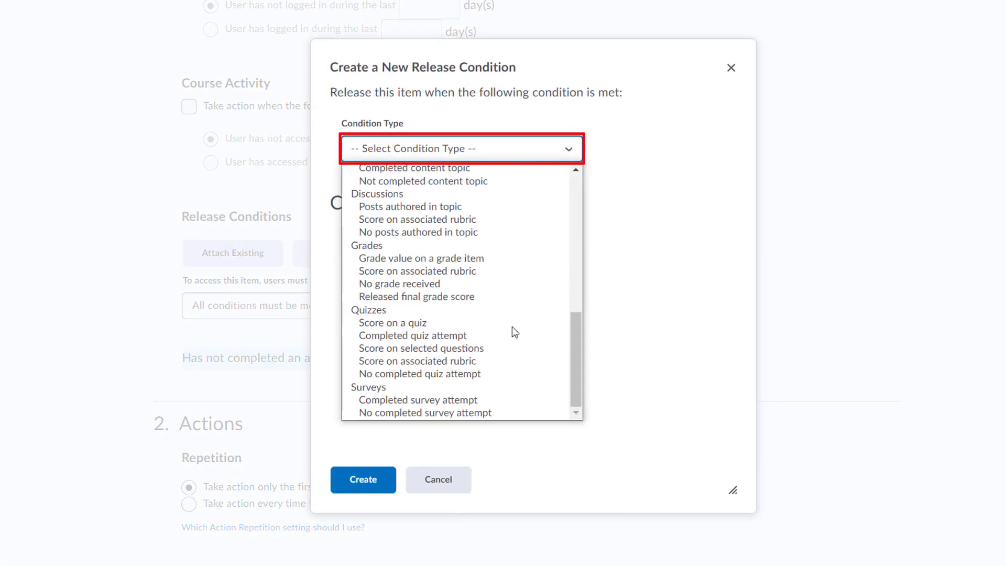
click(487, 374)
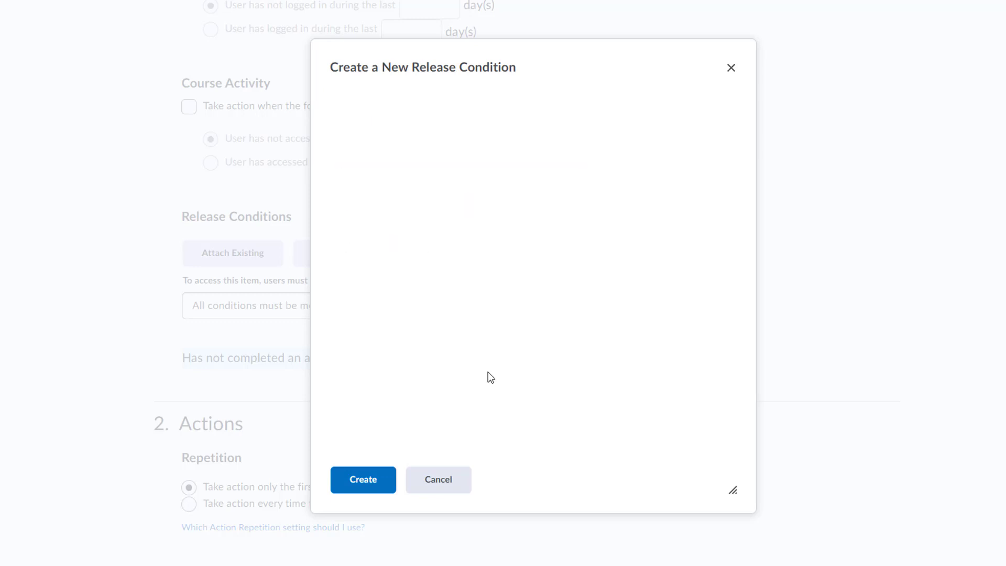
click(471, 274)
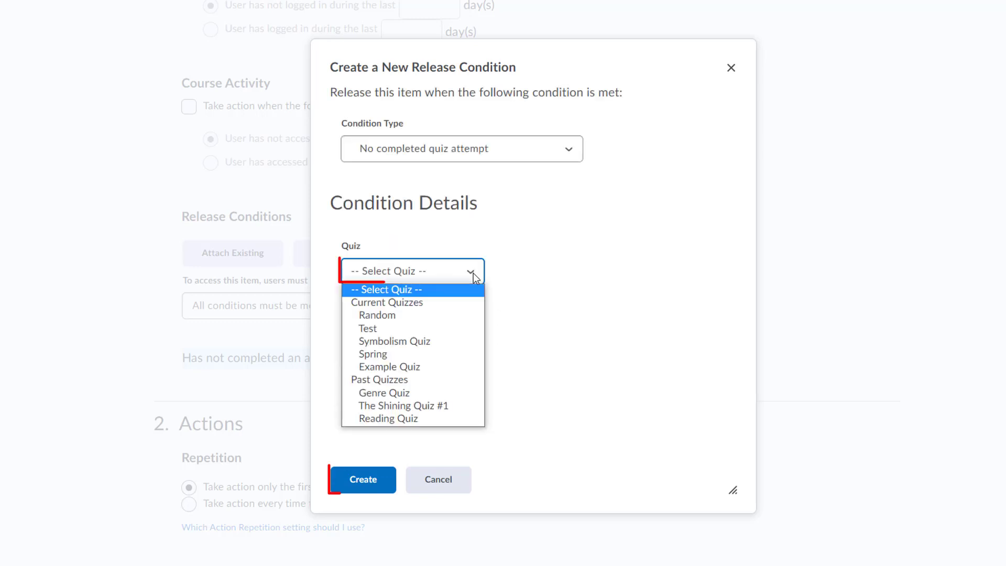
click(453, 341)
click(382, 482)
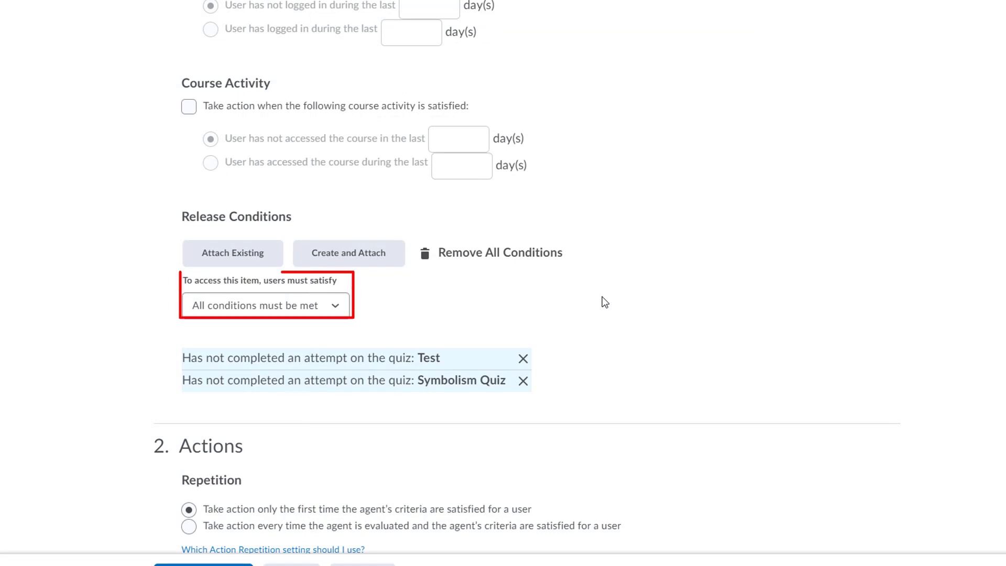
click(336, 309)
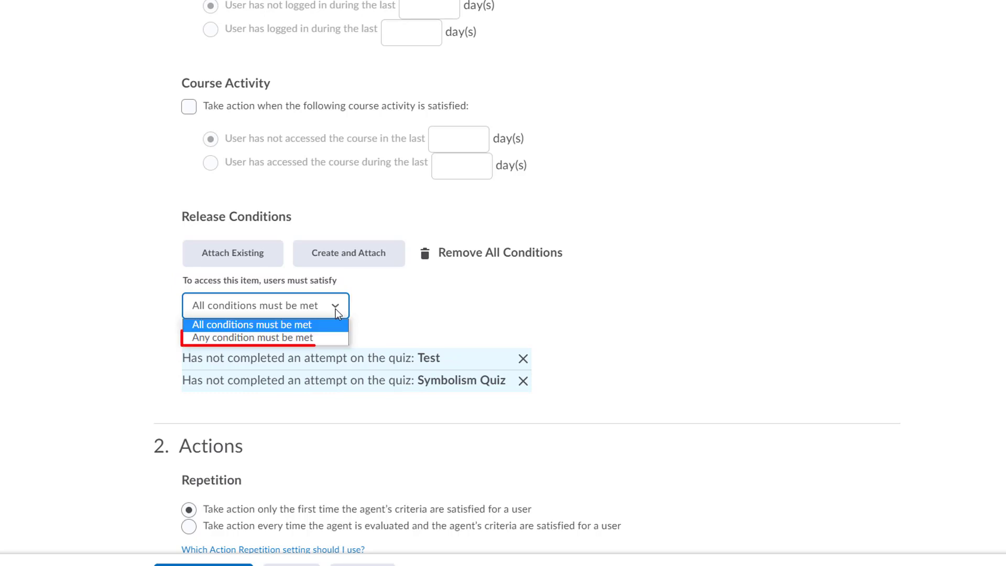
click(316, 338)
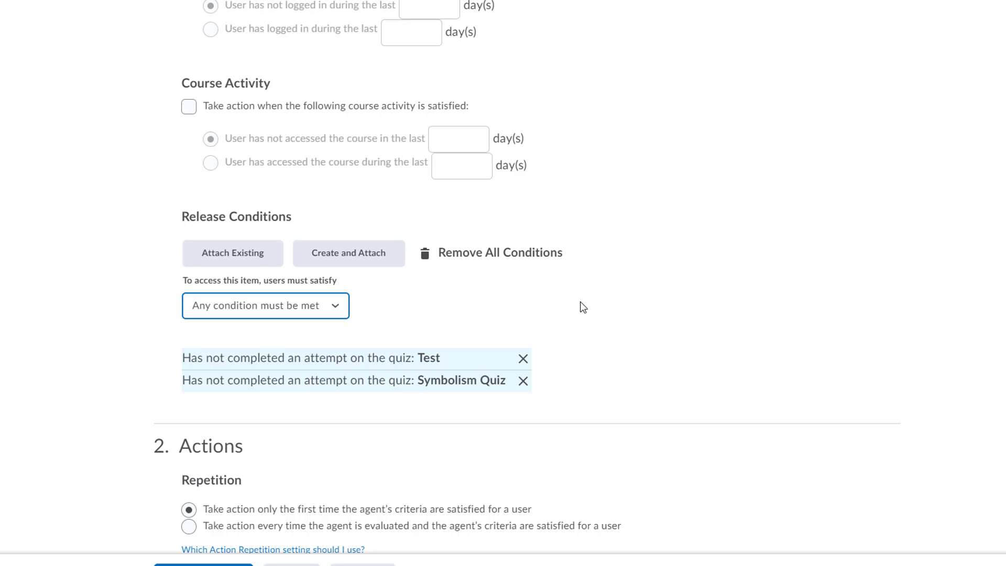
Make the agent act every time its criteria are satisfied and enable sending an email when they are
scroll(582, 307, down, 5)
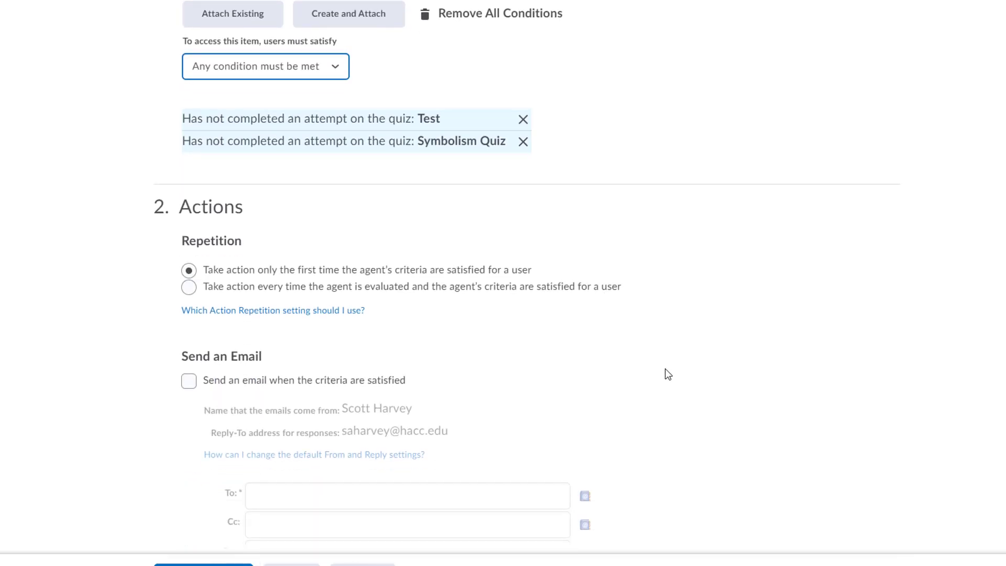
click(190, 289)
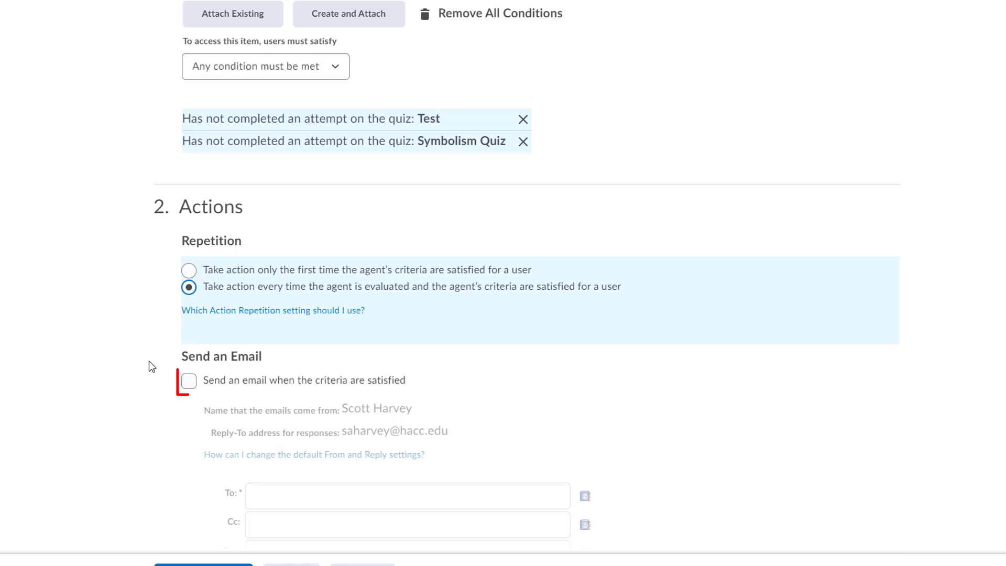
click(188, 381)
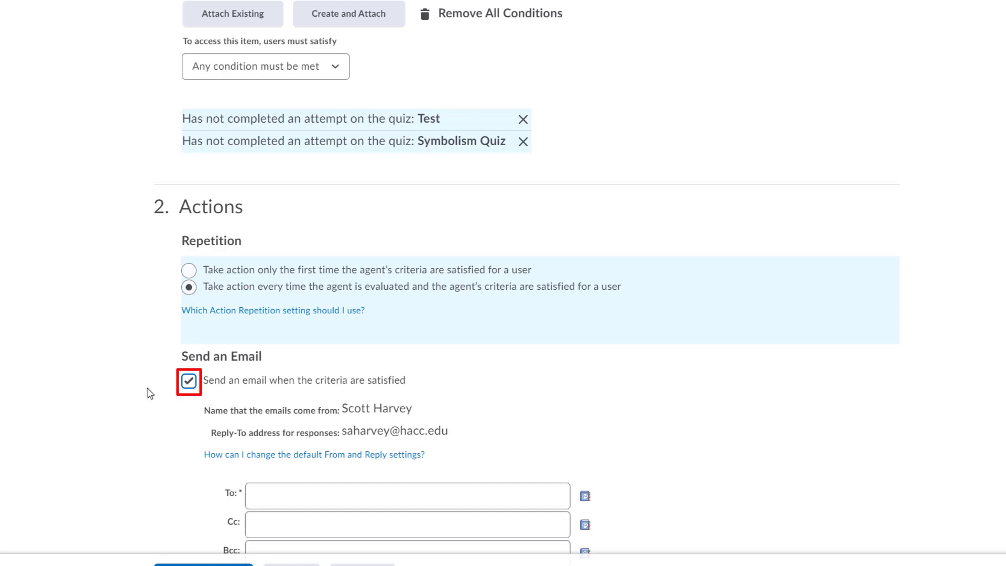
Address the agent's email to {InitiatingUser} in the To field
scroll(134, 404, down, 5)
click(339, 263)
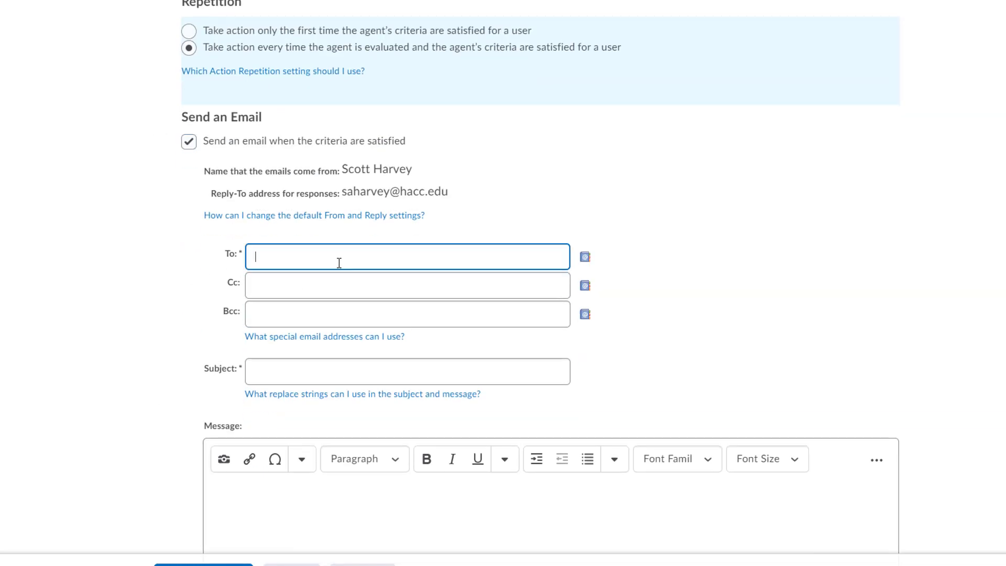
click(543, 275)
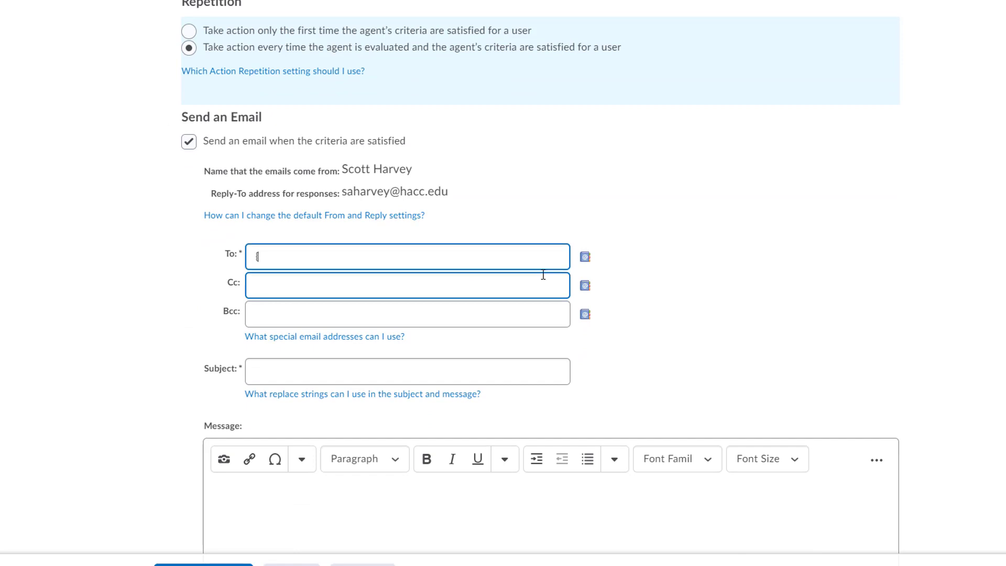
text(InitiatingUser})
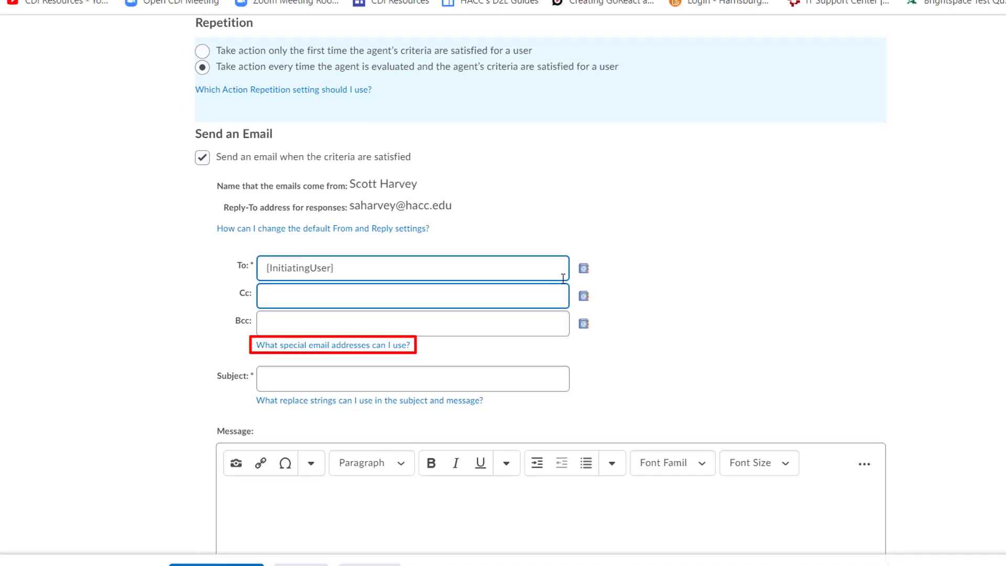
Check the {InitiatingUser} replace string in the help on special email addresses, then close the help
click(378, 345)
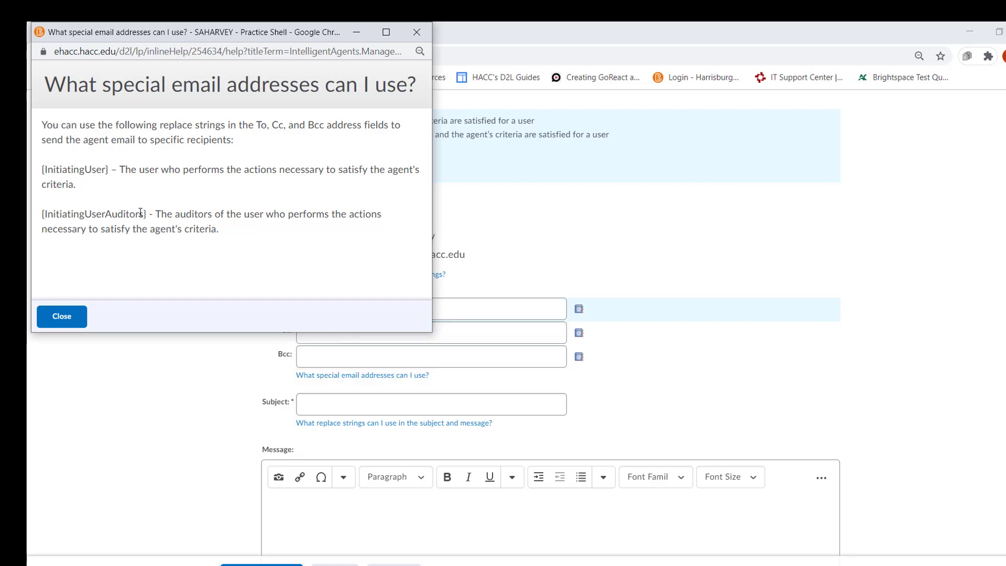
drag(105, 171, 42, 171)
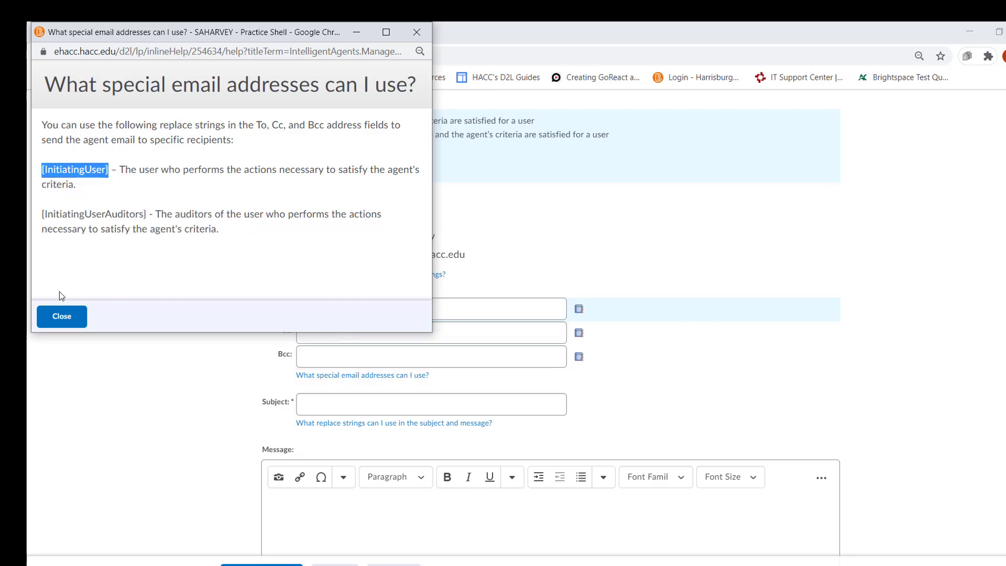
click(61, 316)
Set the email subject to "Missing Quiz Attempt in {OrgUnitName}"
click(375, 309)
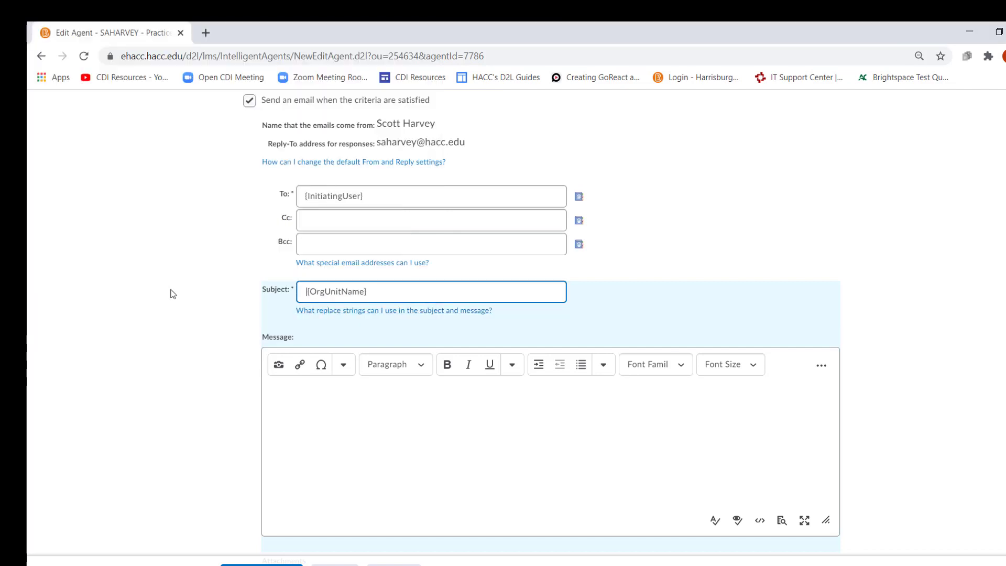
text(Missing Quiz A)
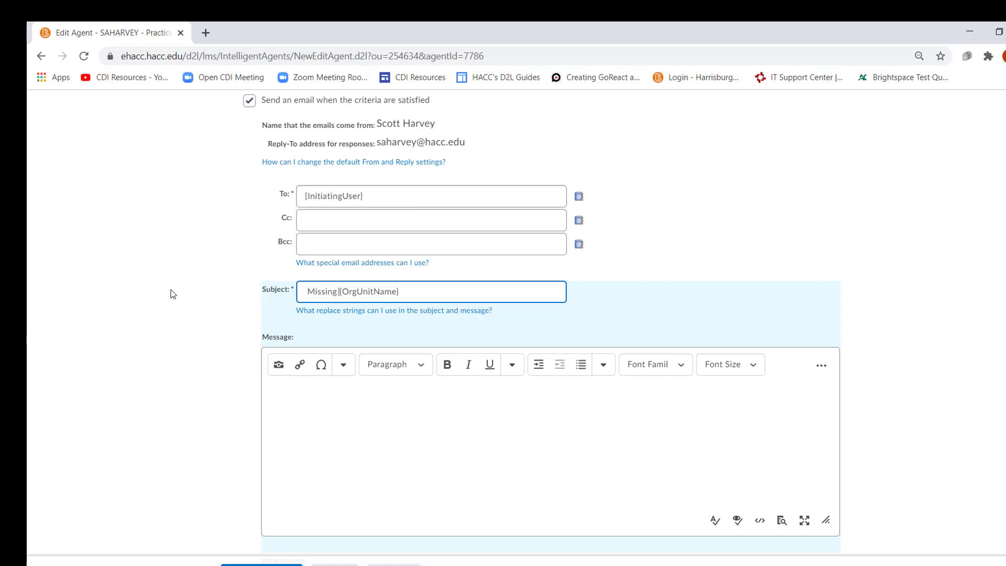
text(ttempt in)
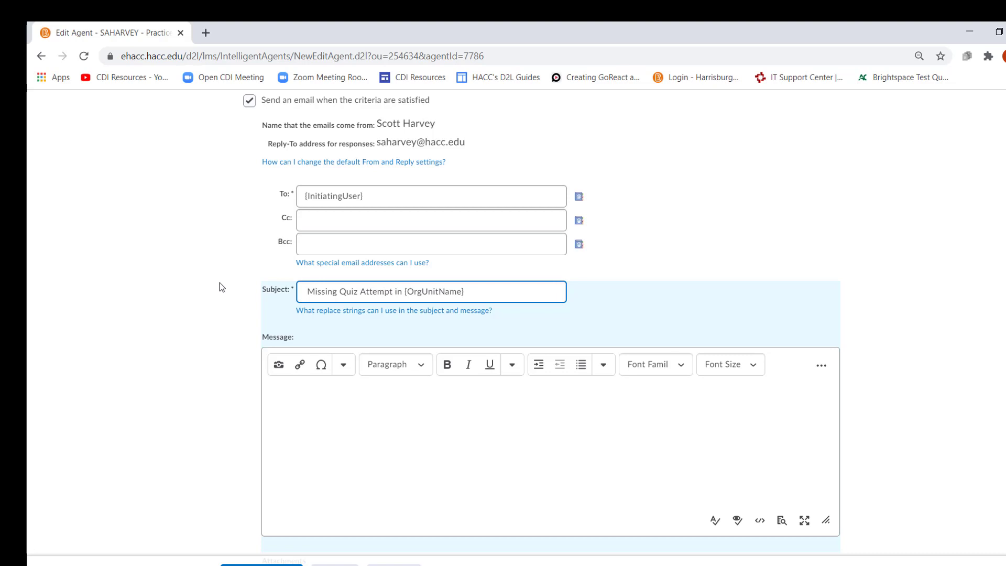
Remove the extra space in front of the email's subject text
click(308, 291)
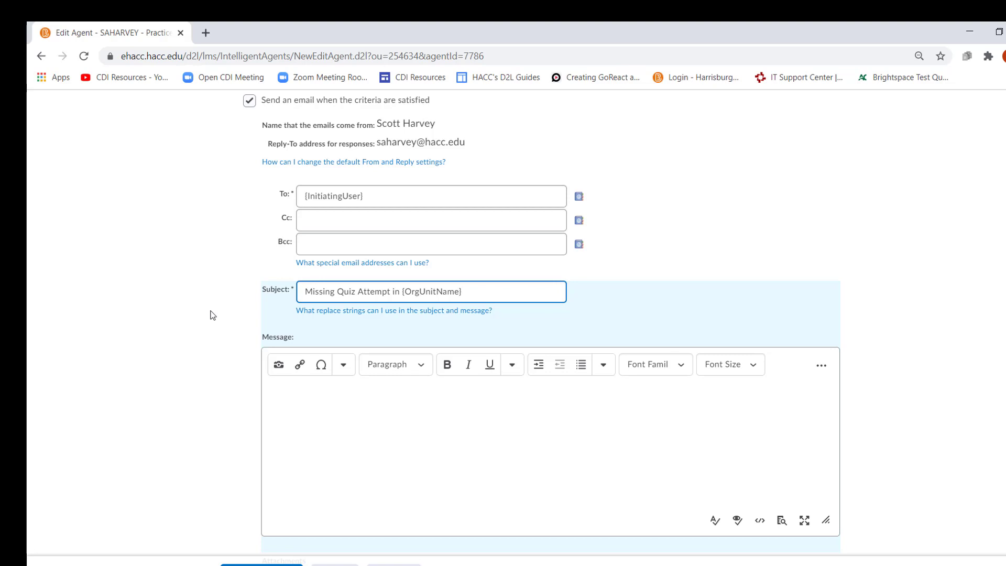
click(212, 315)
Copy the {InitiatingUserFirstName} replace string from the subject and message help and begin the message with it, followed by a comma
scroll(212, 314, down, 3)
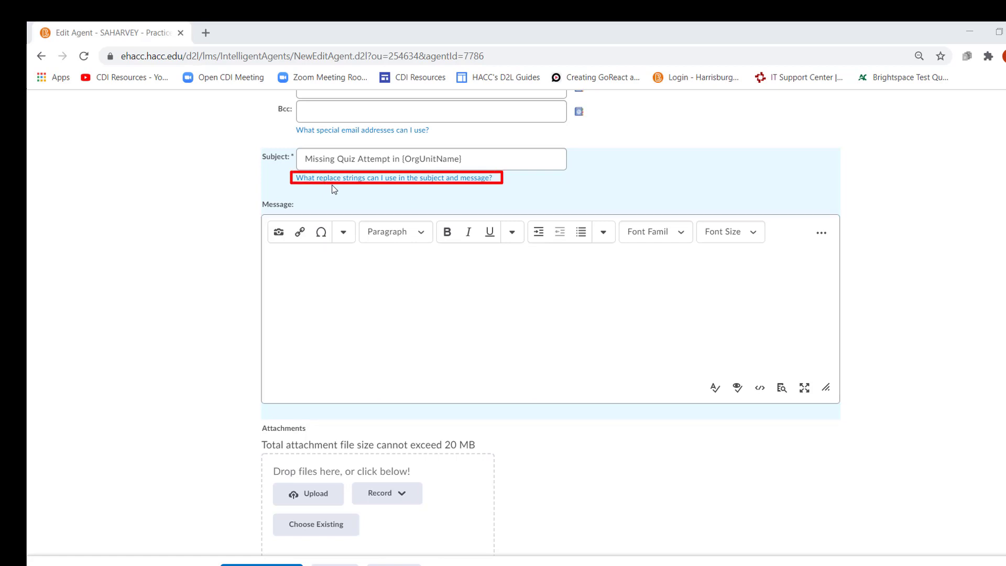
click(331, 180)
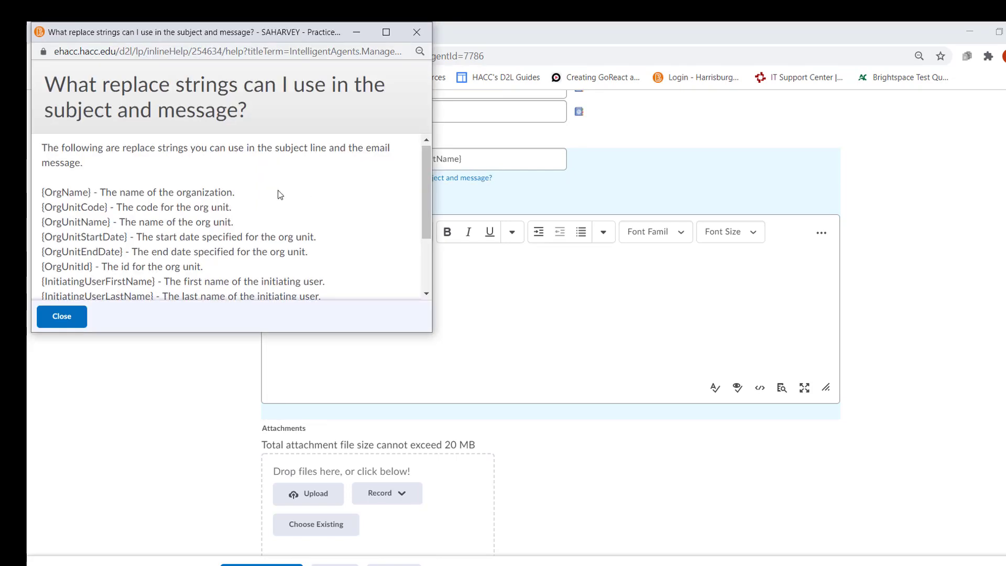
scroll(281, 195, down, 2)
drag(156, 218, 40, 222)
key(ctrl+c)
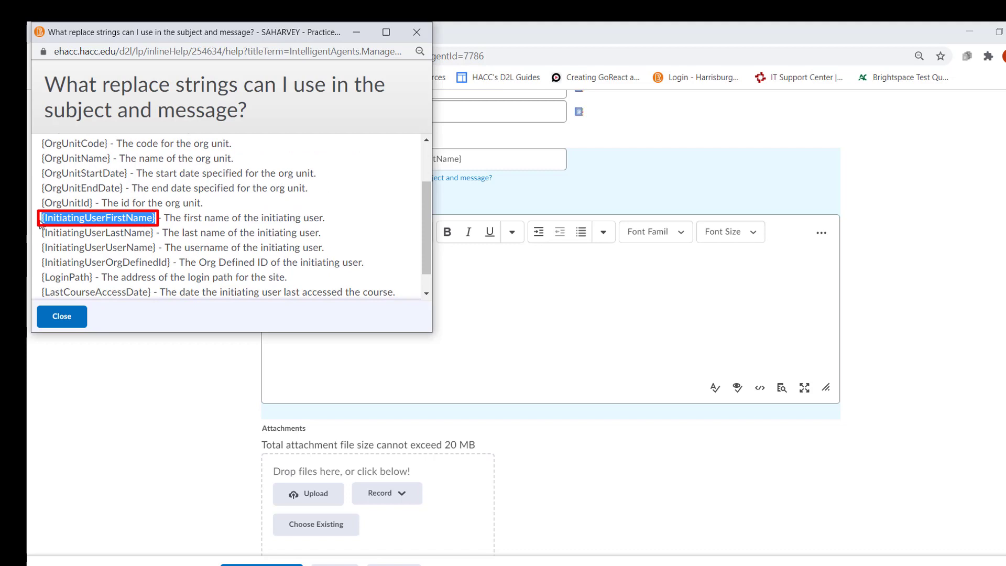
click(455, 262)
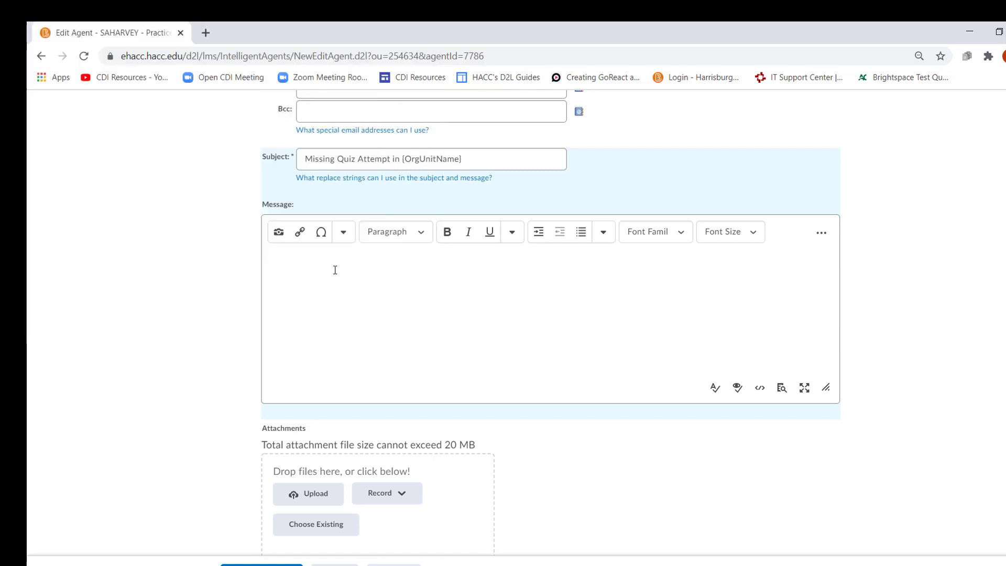
key(ctrl+v)
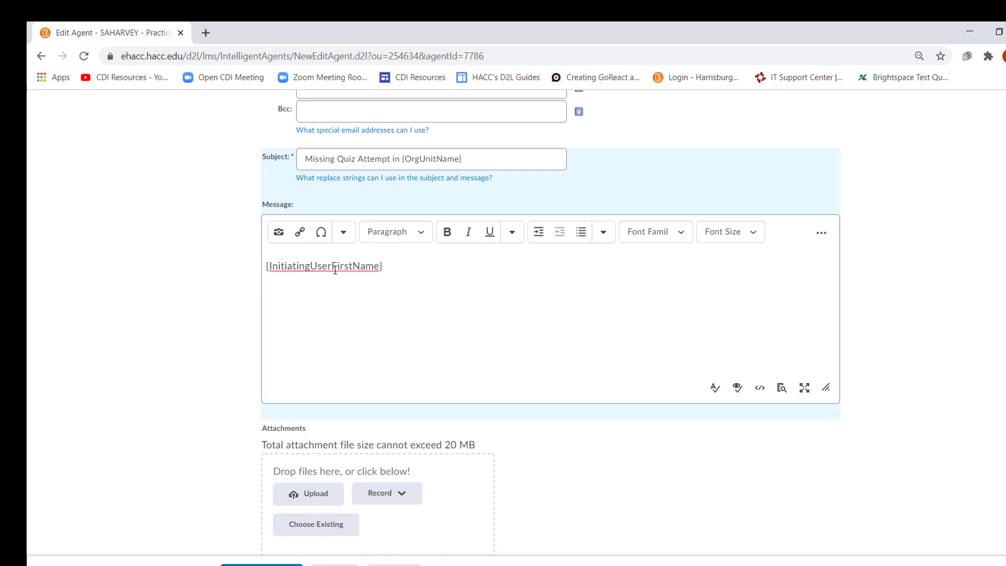
text(,)
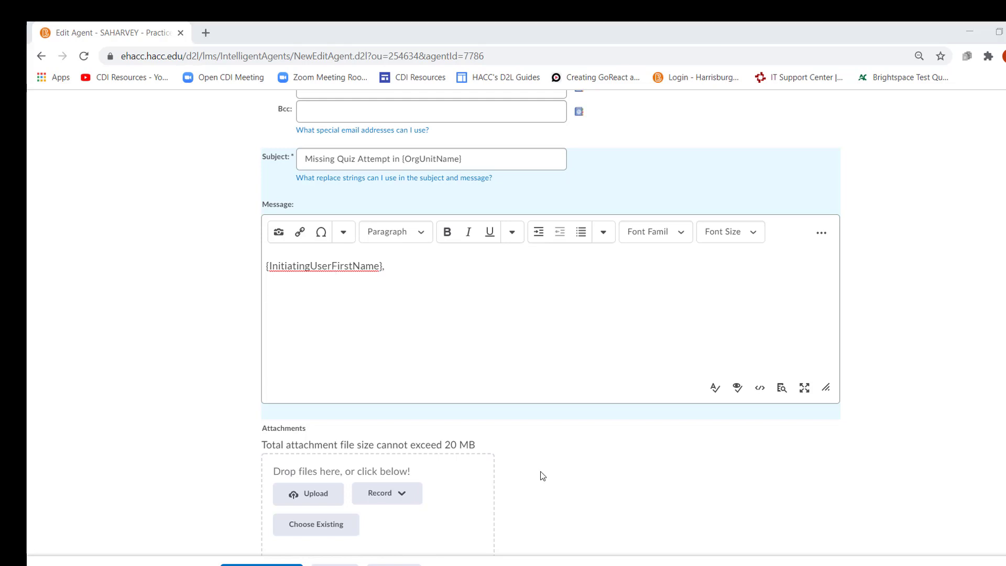
Write the message body below the greeting, noting the missing quiz attempt in {OrgUnitName} and asking the student to complete it
click(282, 298)
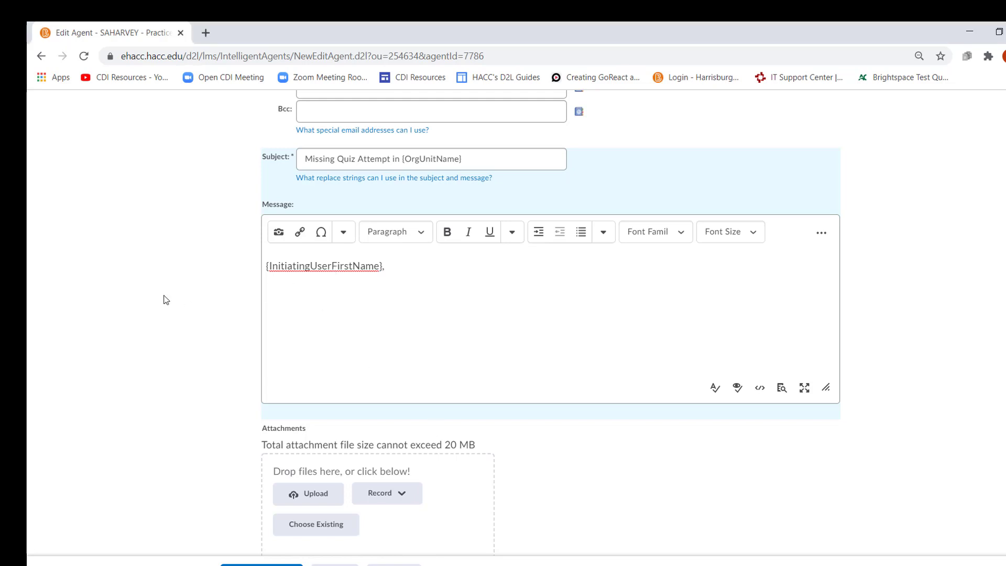
text(I have noticed that you are currently missing a quiz attempt in {OrgUnitName}. Please be sure to complete this quiz attempt as soon as possible. -Professor)
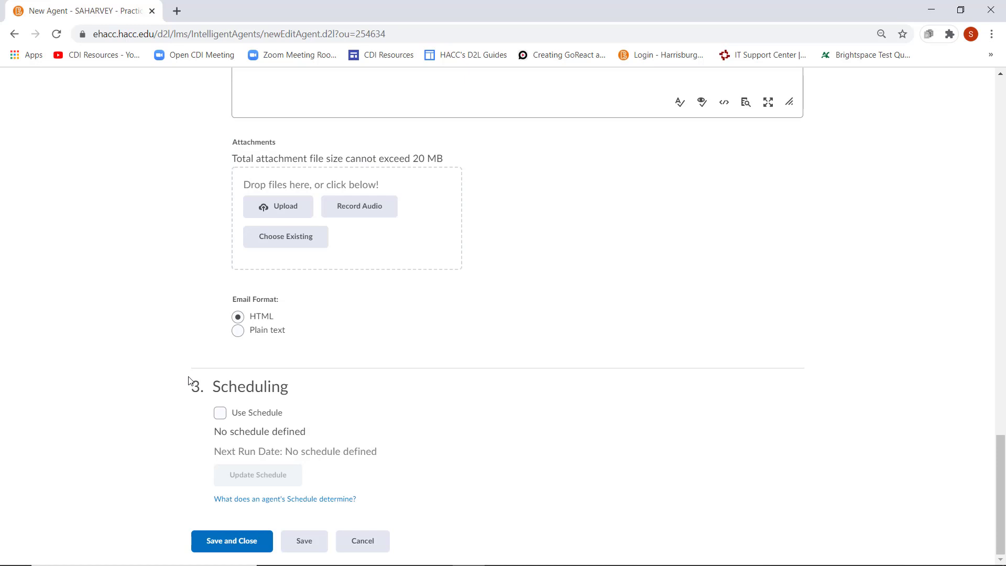
Turn on the agent's schedule and make it repeat daily, every 1 day
click(219, 413)
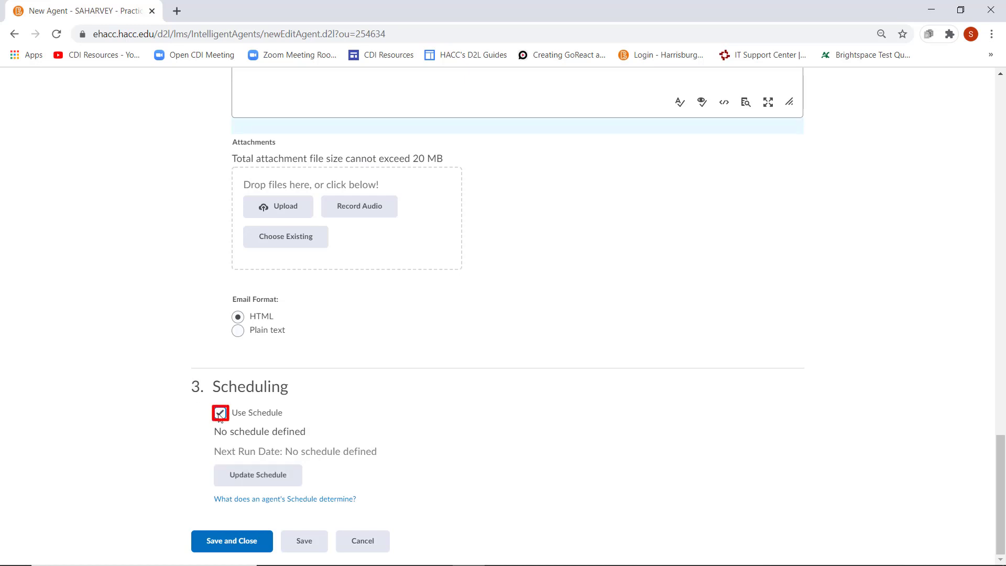
click(234, 474)
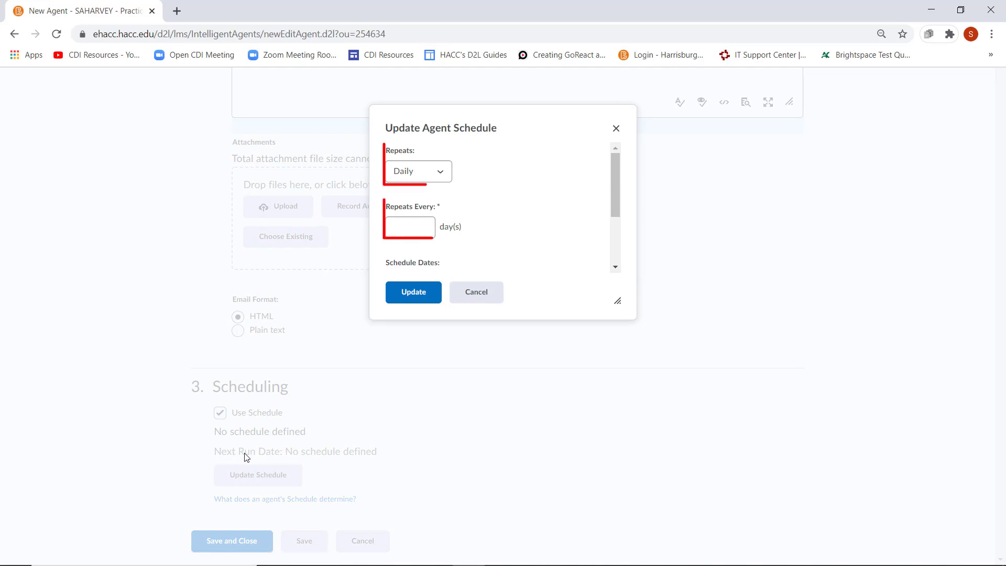
click(402, 232)
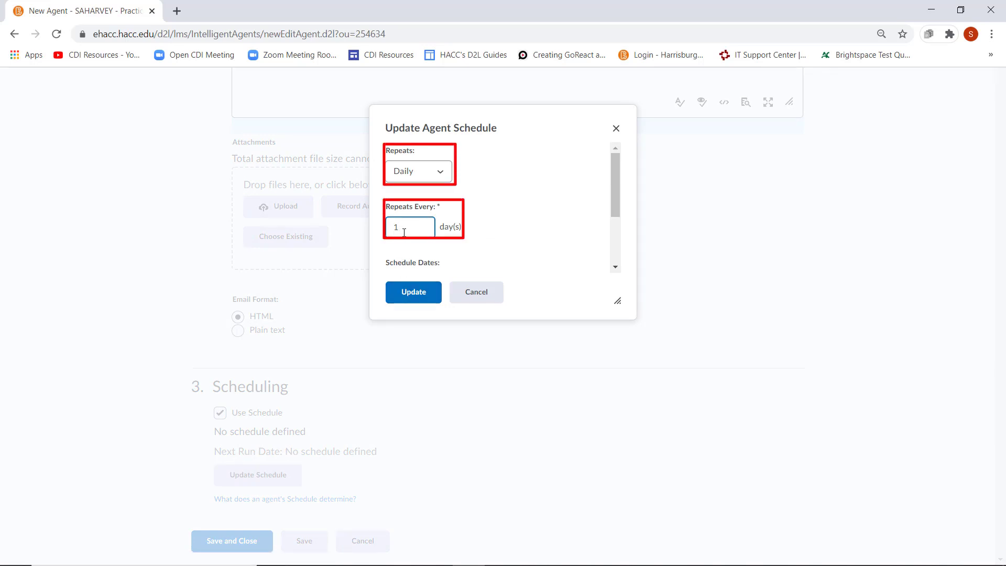
text(1)
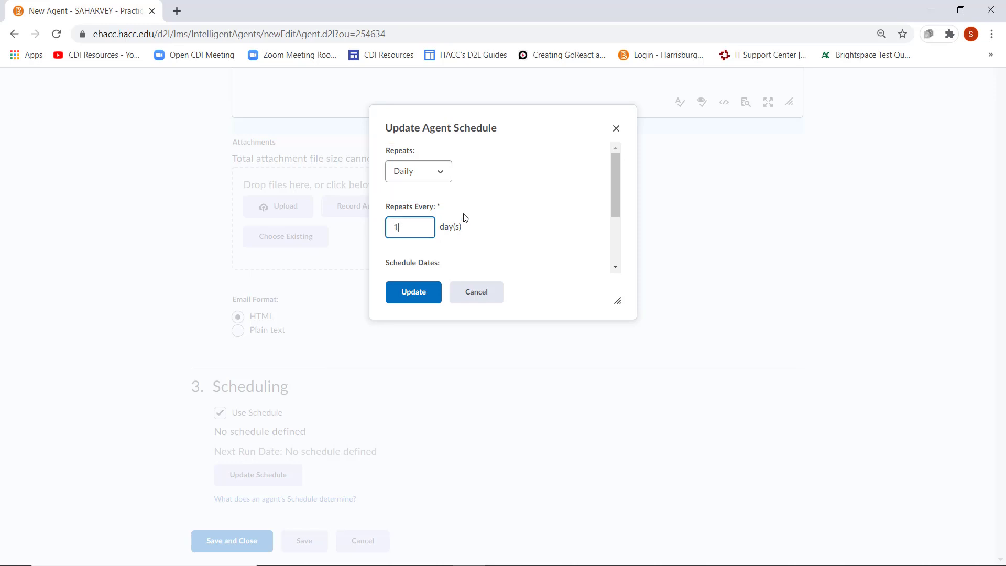
Give the agent's schedule a start date of 3/5/2021 and an end date of 5/12/2021
scroll(460, 217, down, 3)
click(391, 187)
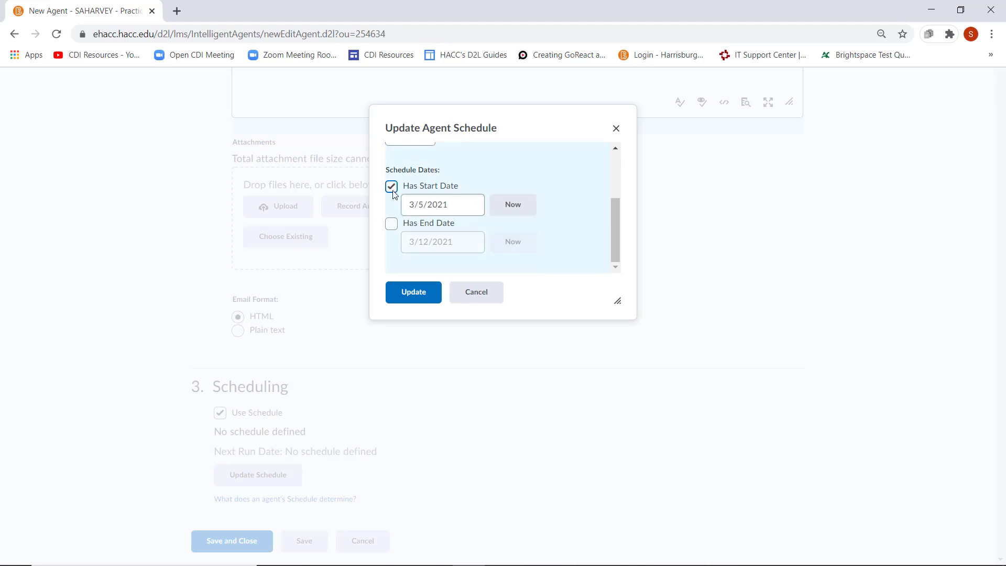
click(391, 223)
click(460, 244)
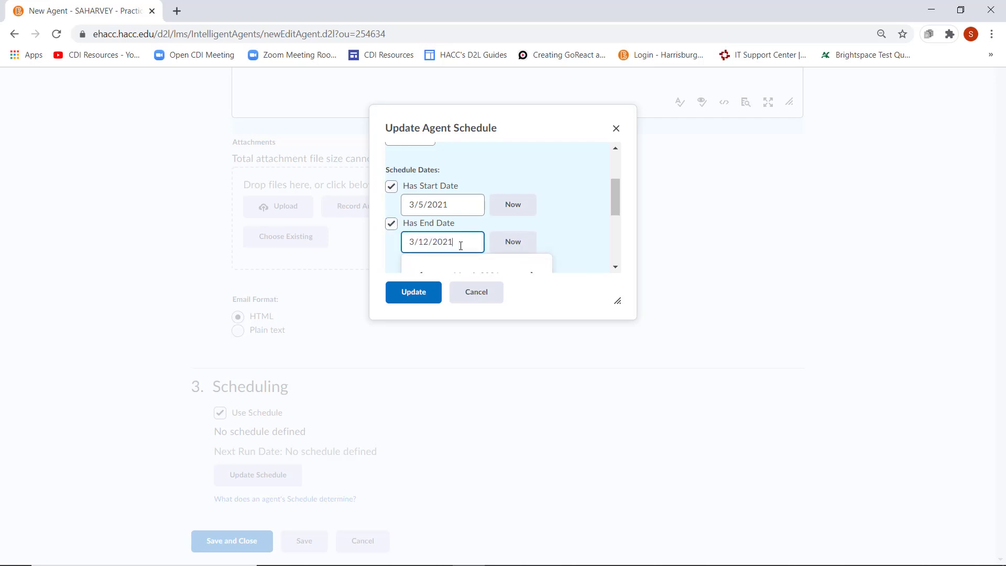
click(533, 210)
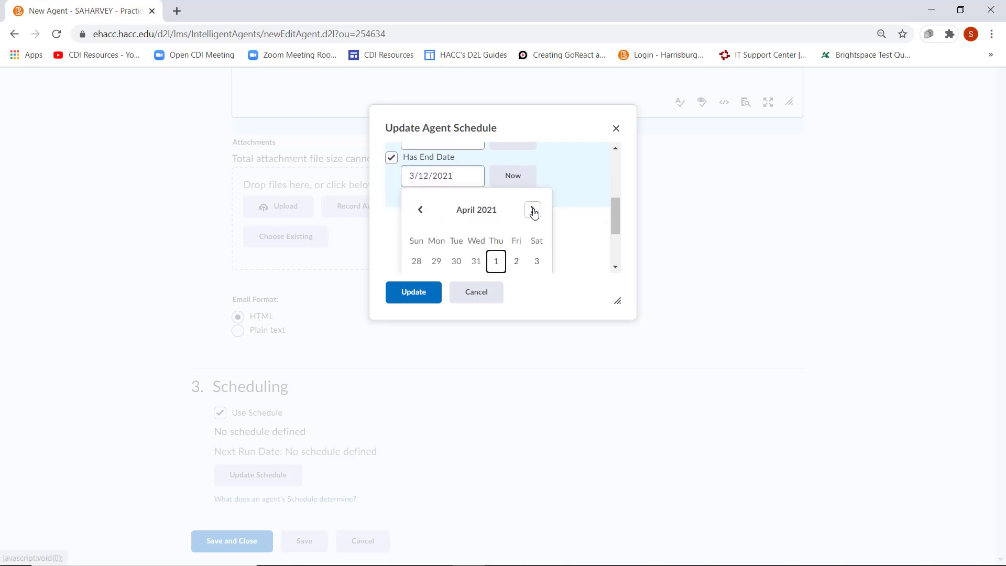
click(533, 210)
drag(615, 213, 615, 230)
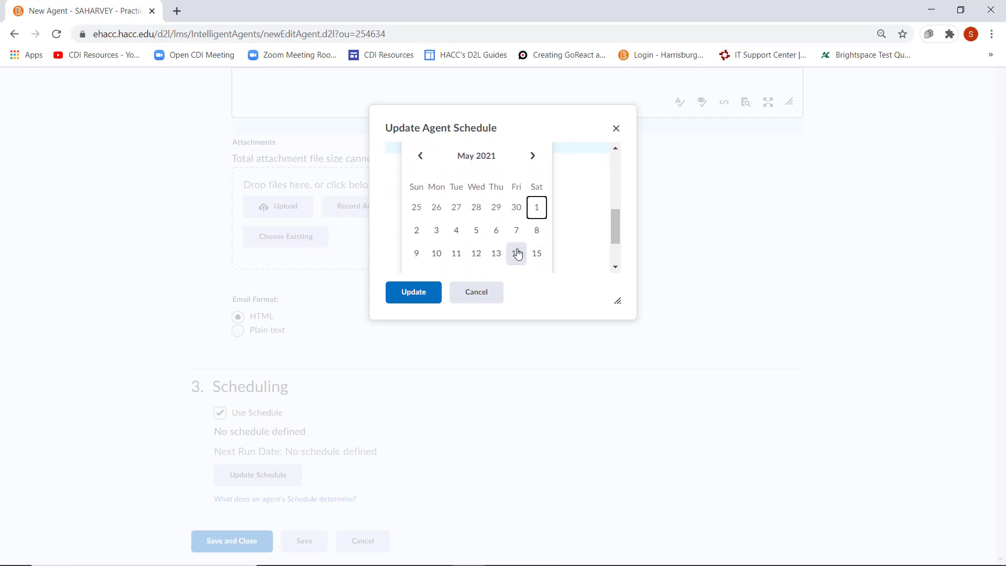
click(476, 254)
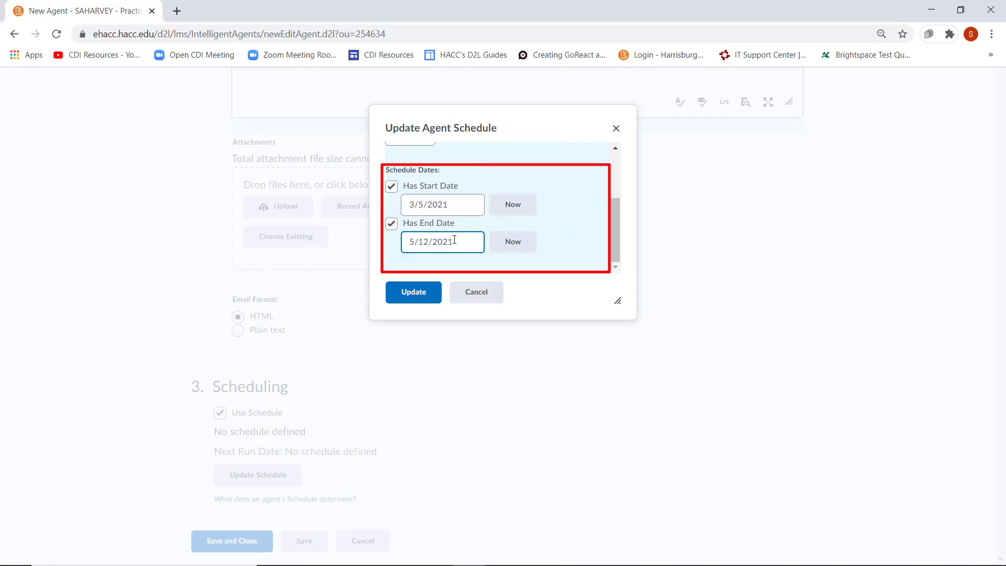
Apply the schedule update, and save and close the agent
click(414, 294)
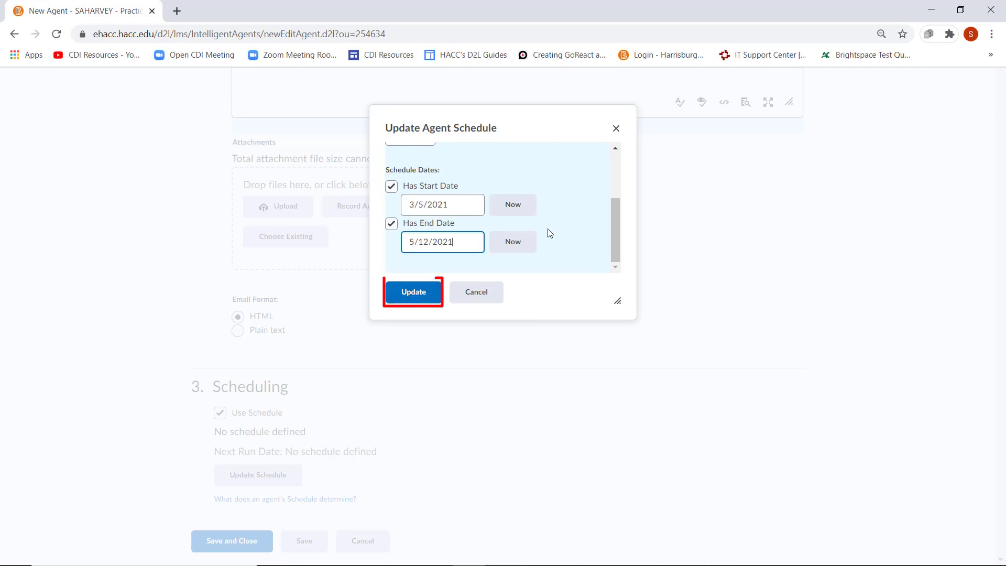
click(411, 289)
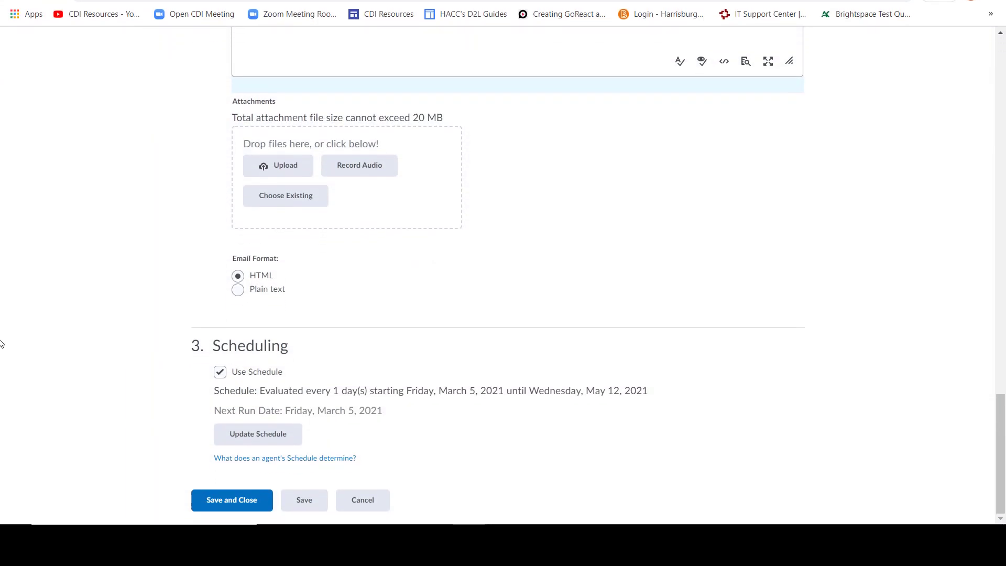
click(210, 505)
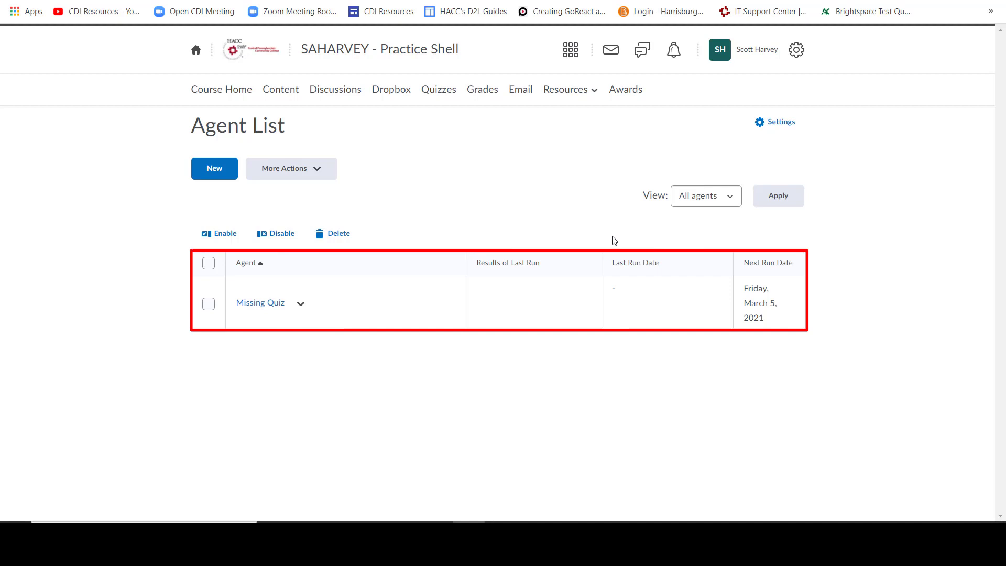
Create a new agent named "Missing Dropbox Submission" and limit its criteria to users with specific roles
click(222, 173)
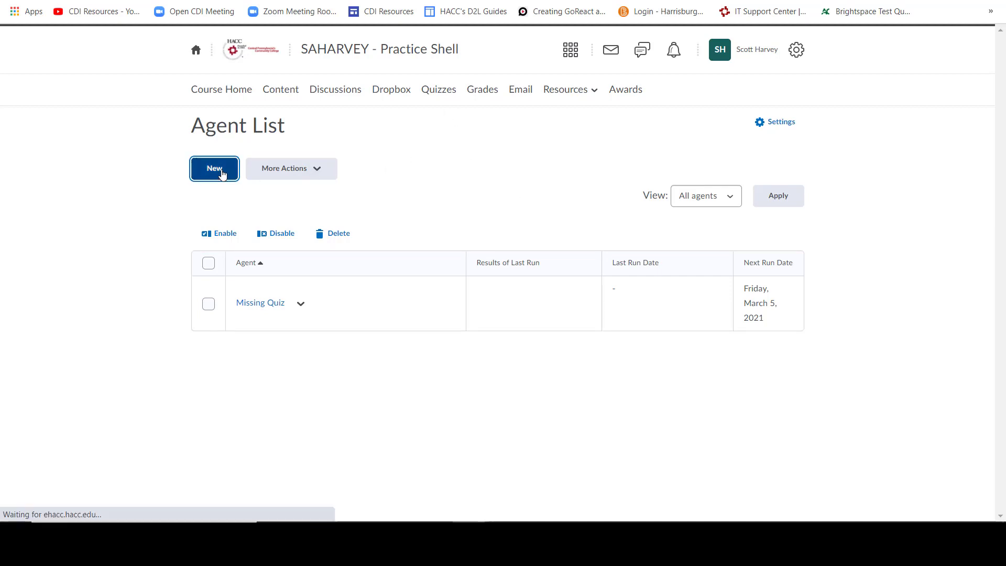
text(Missing )
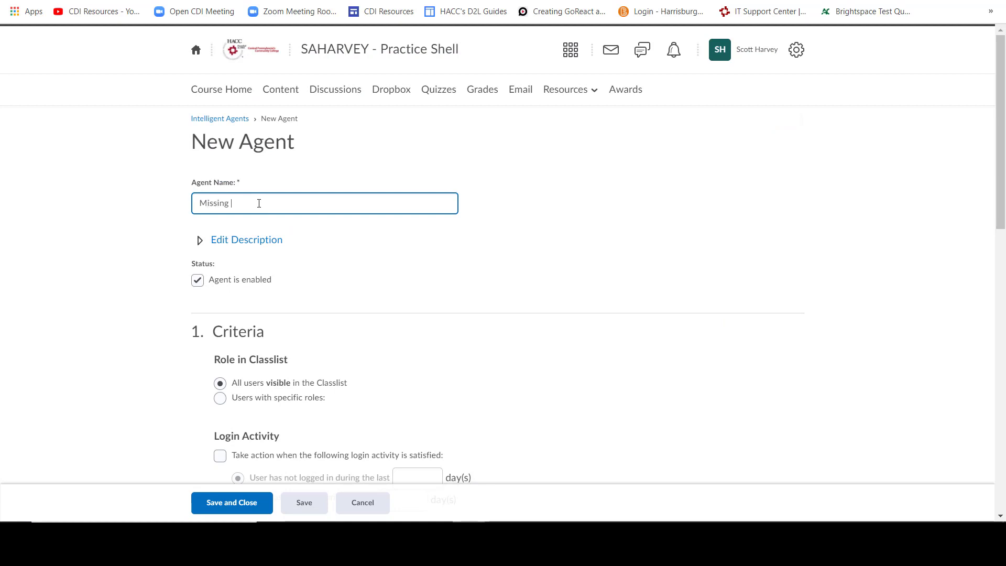
text(Dropbox Submission)
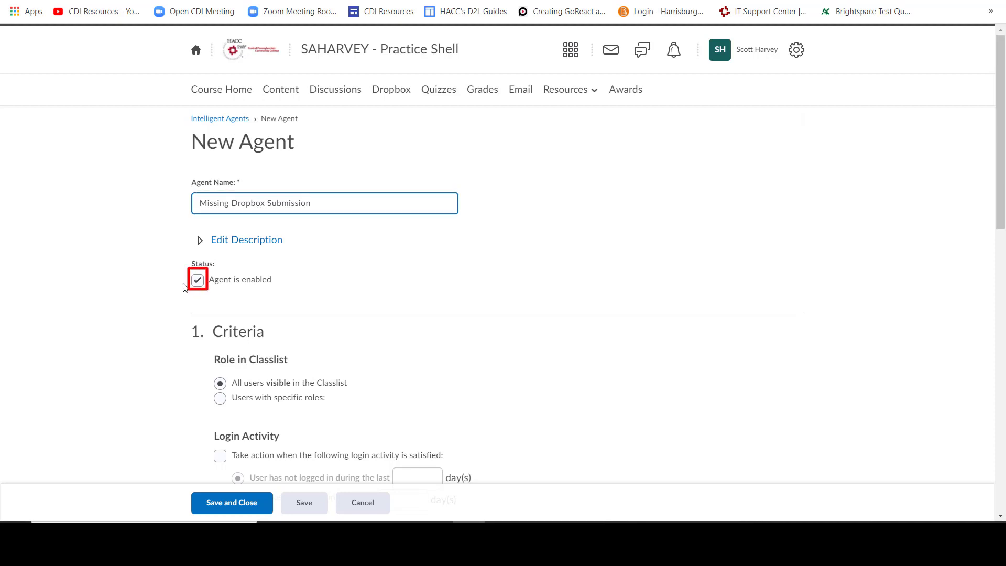
scroll(181, 236, down, 5)
click(220, 126)
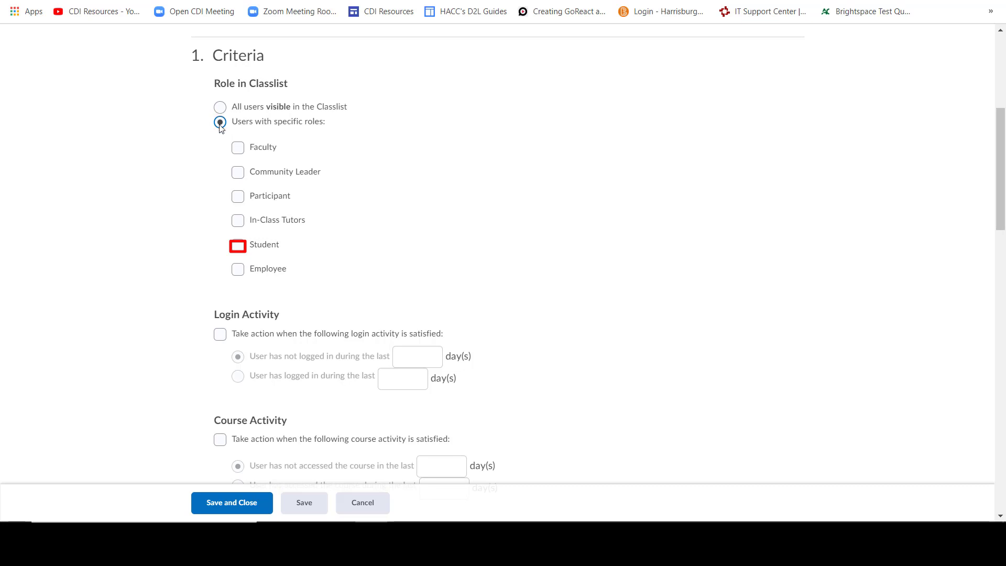
Create and attach a "No submission to dropbox" release condition for the dropbox folder "The Shining" Essay #1
scroll(239, 254, down, 5)
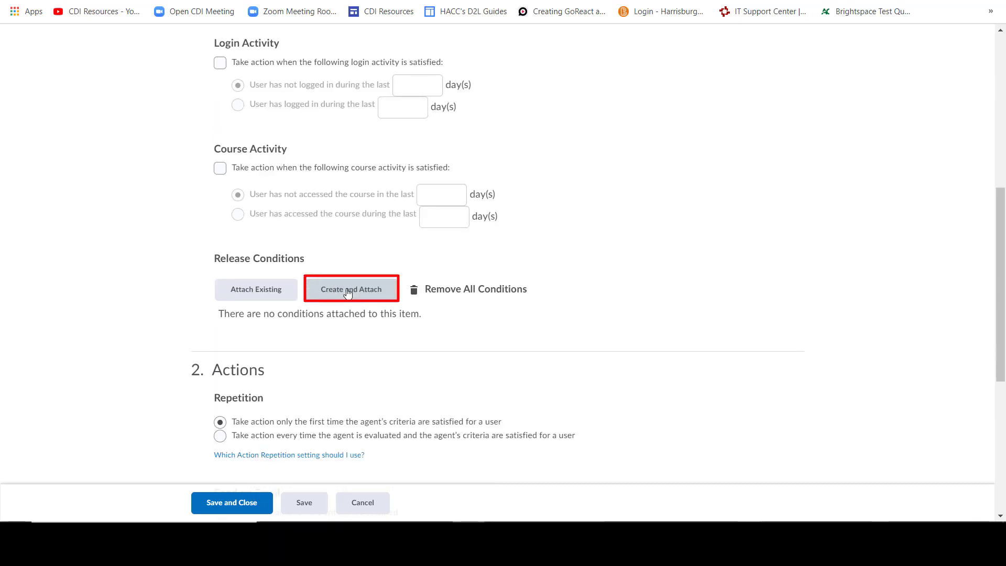
click(348, 289)
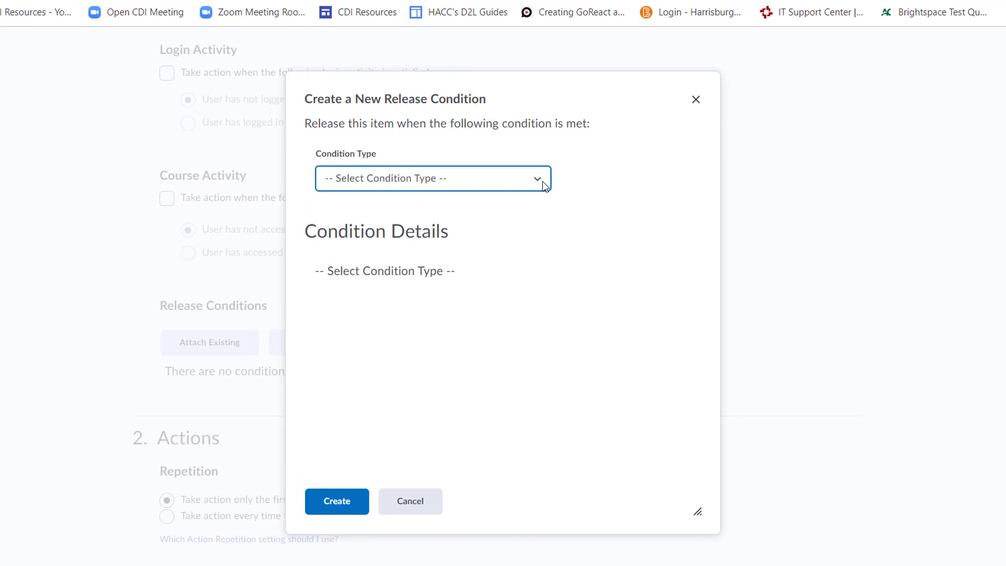
click(544, 186)
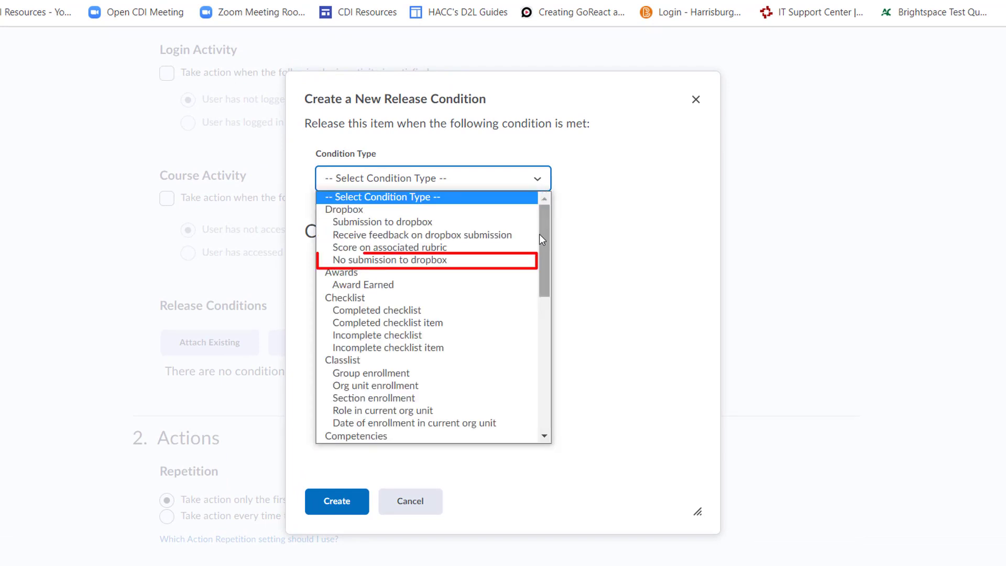
click(427, 260)
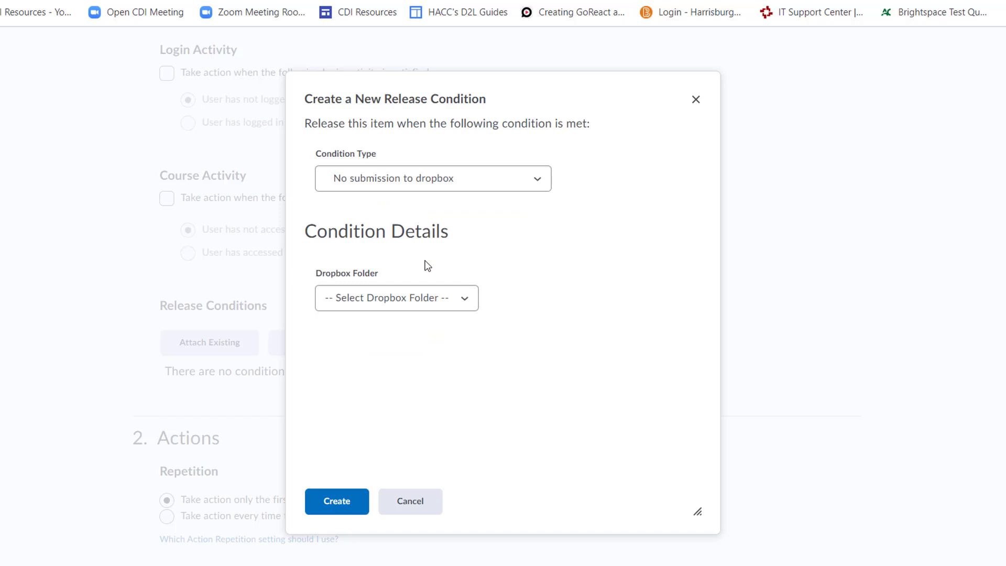
click(464, 299)
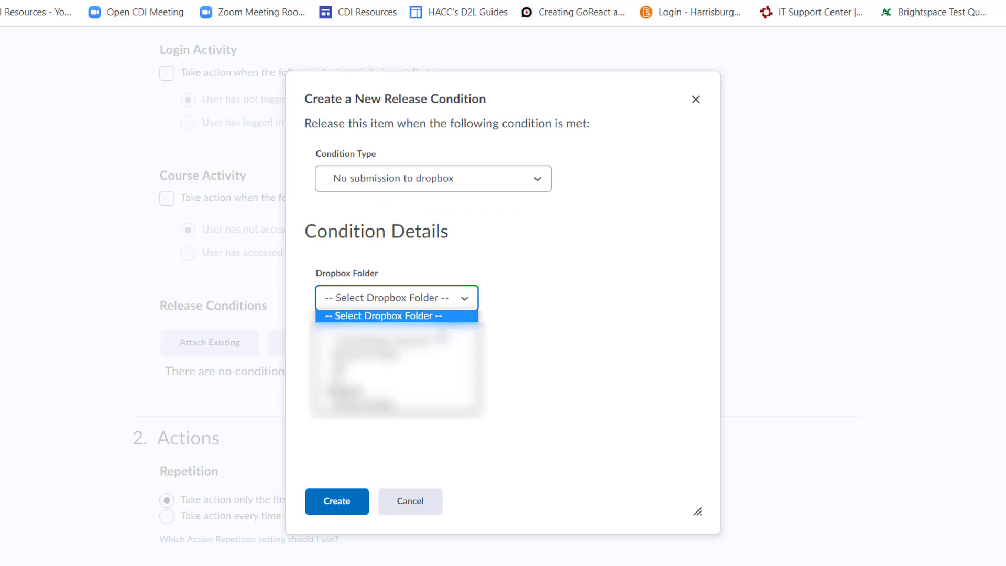
click(438, 342)
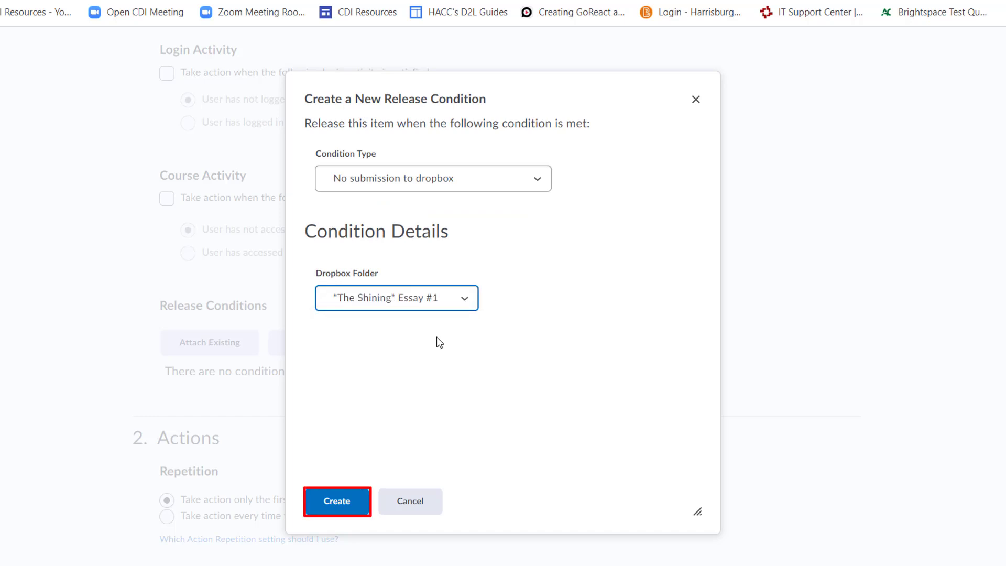
click(347, 504)
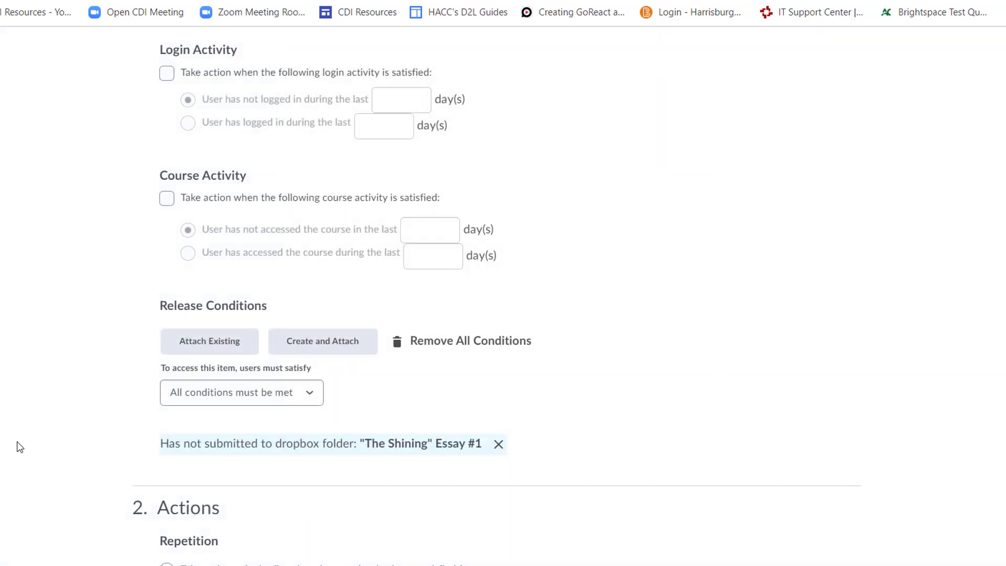
Create and attach a "No submission to dropbox" release condition for the Poetry Project folder, and require that any condition must be met
click(320, 345)
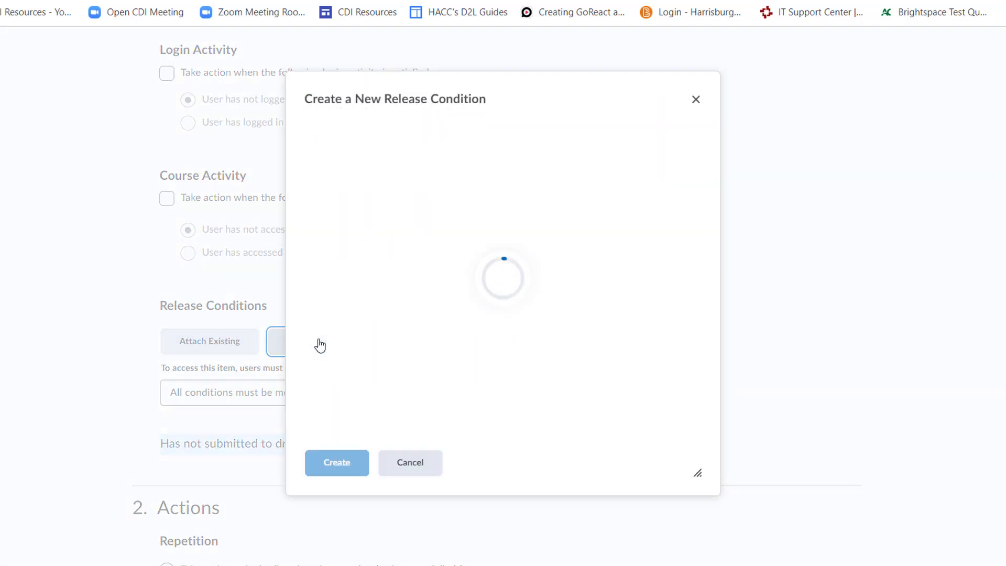
click(536, 180)
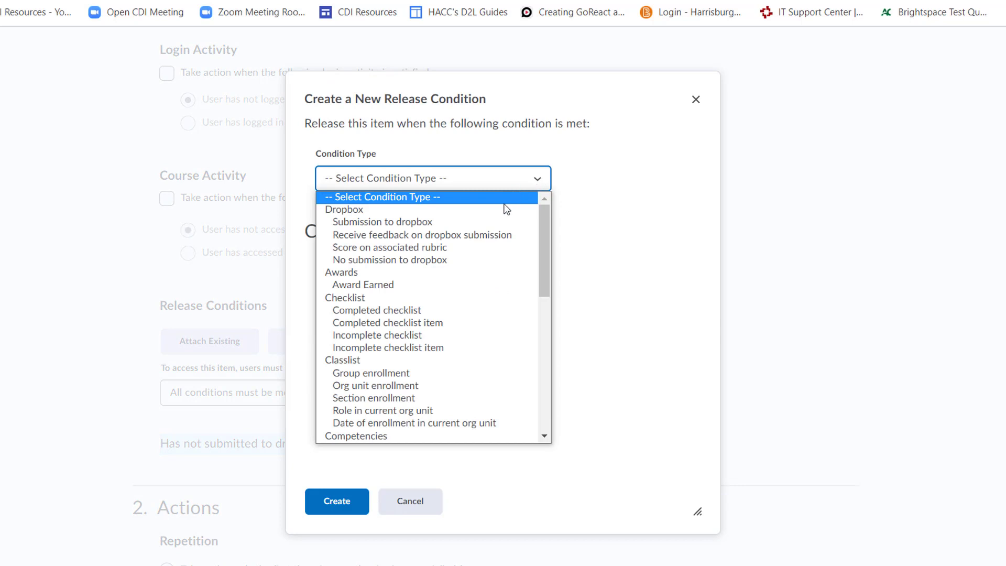
click(445, 259)
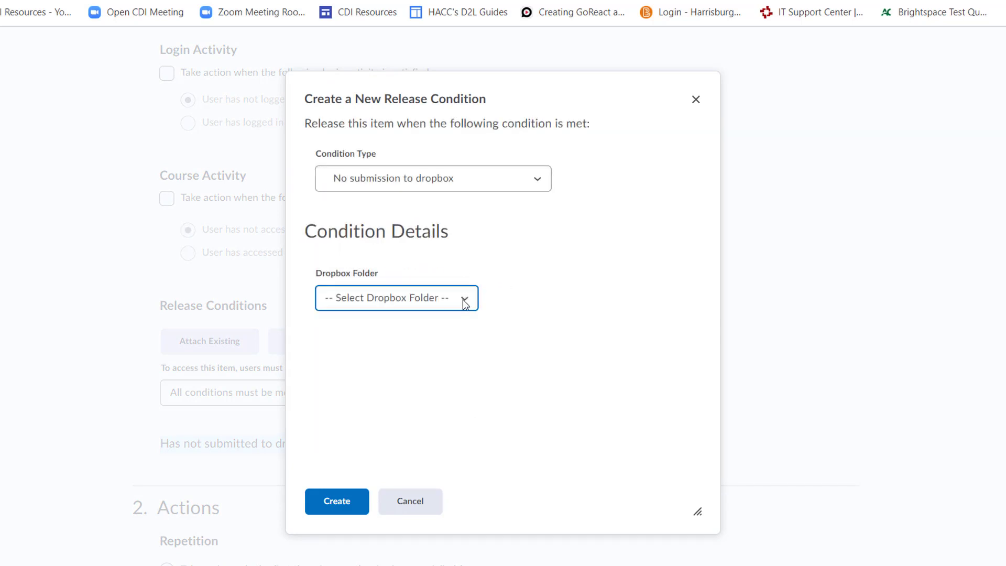
click(464, 302)
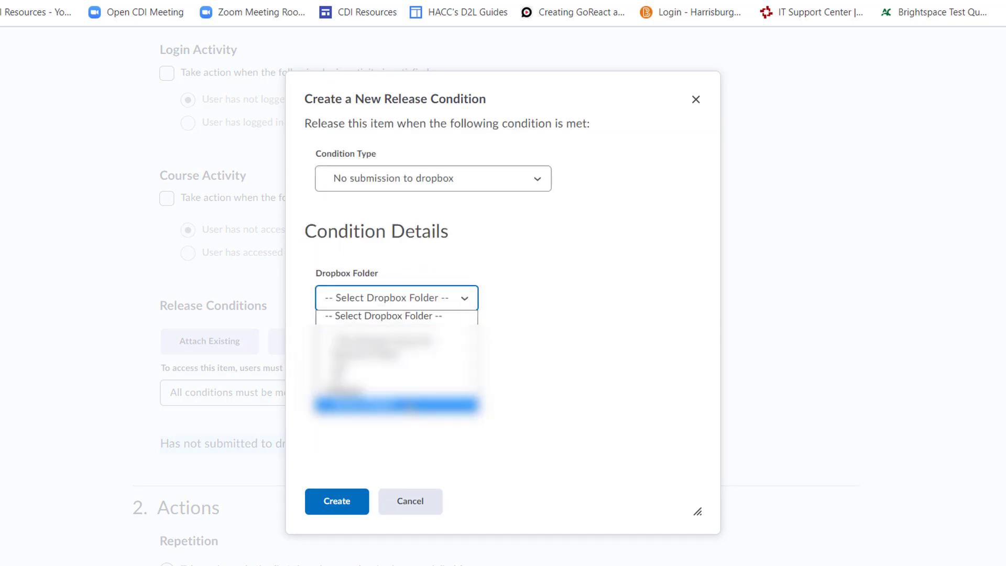
click(398, 404)
click(347, 501)
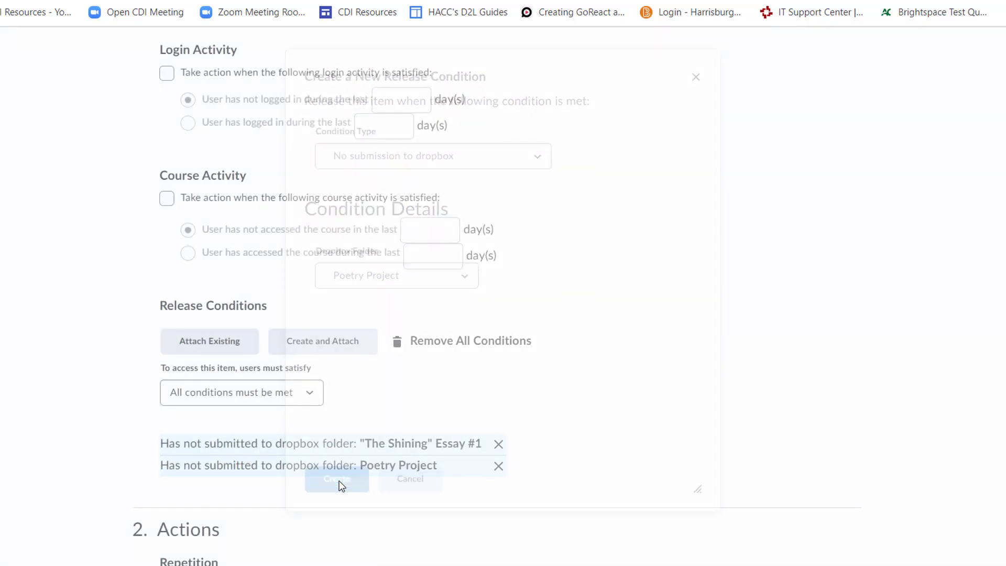
click(288, 398)
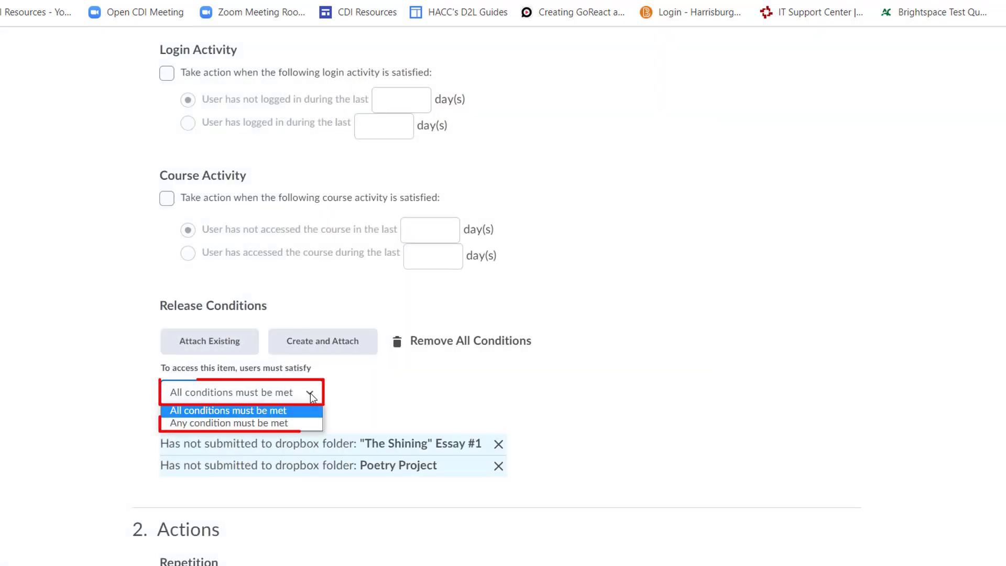
click(308, 424)
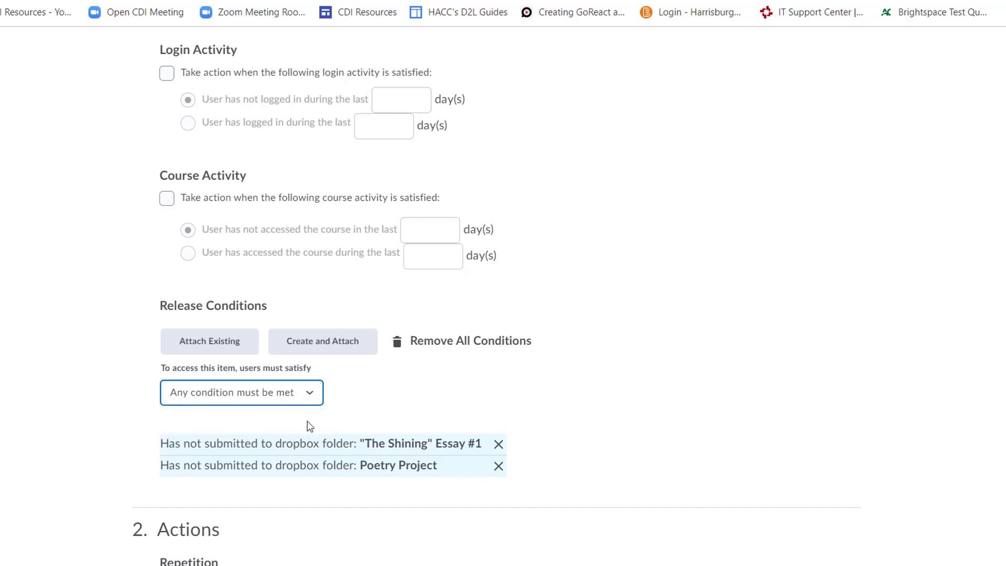
Make the agent take action every time its criteria are satisfied, and enable an email addressed to {InitiatingUser}
scroll(503, 293, down, 4)
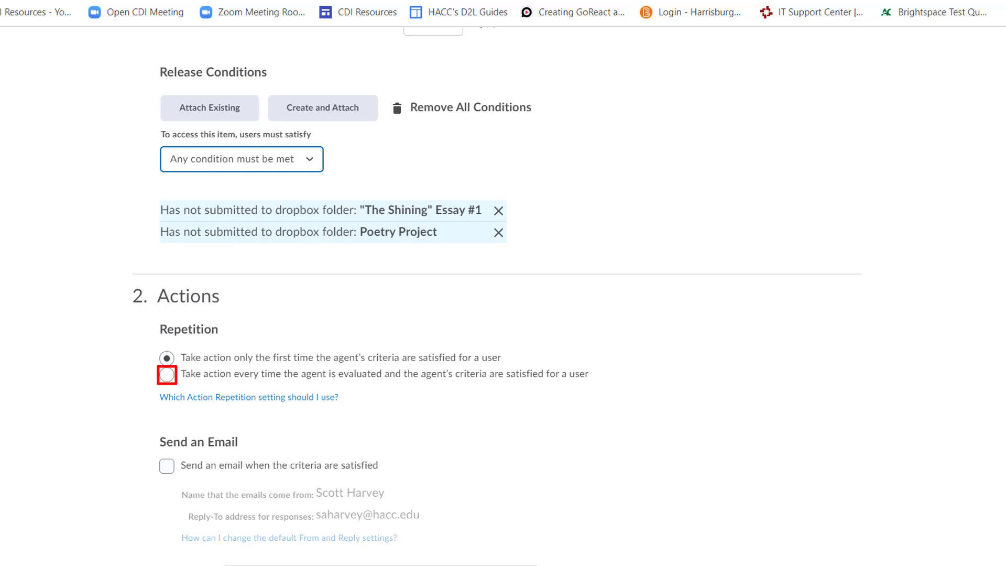
click(201, 373)
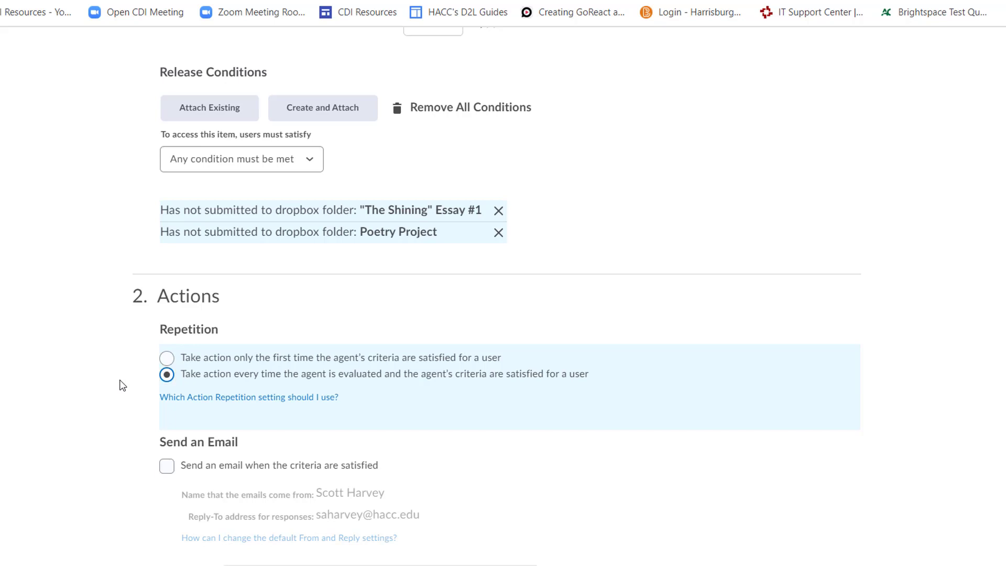
scroll(121, 385, down, 3)
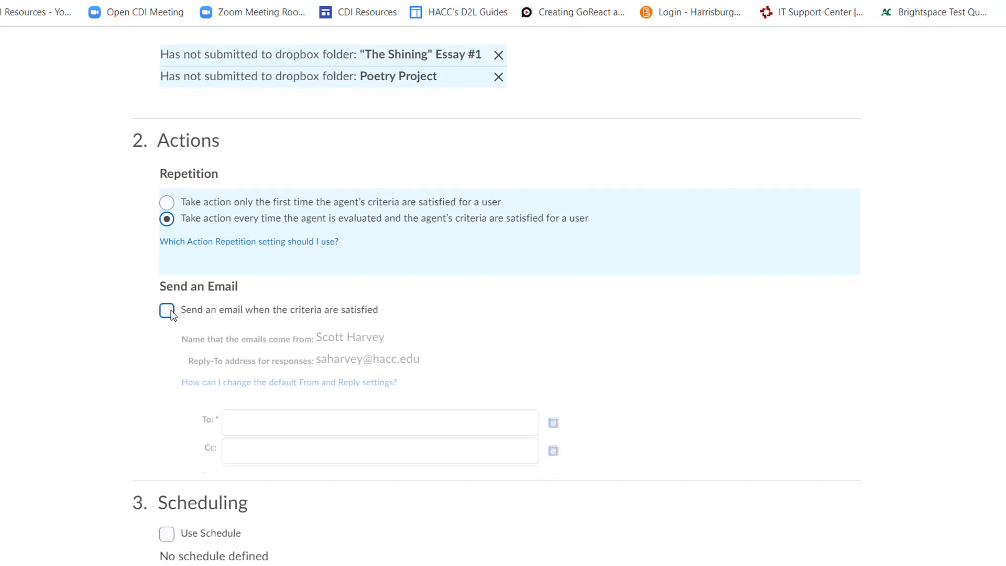
click(167, 310)
click(227, 411)
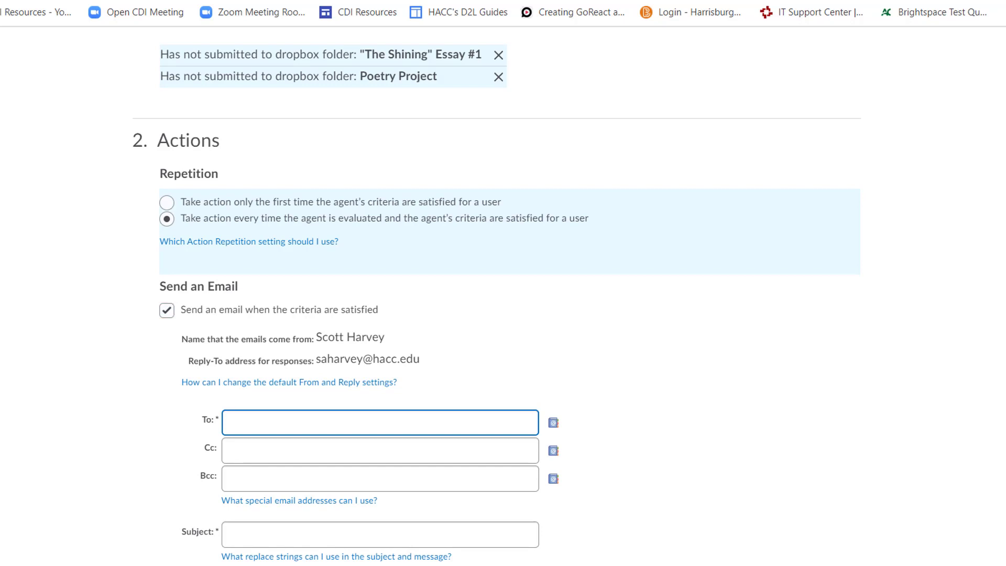
text({InitiatingUser})
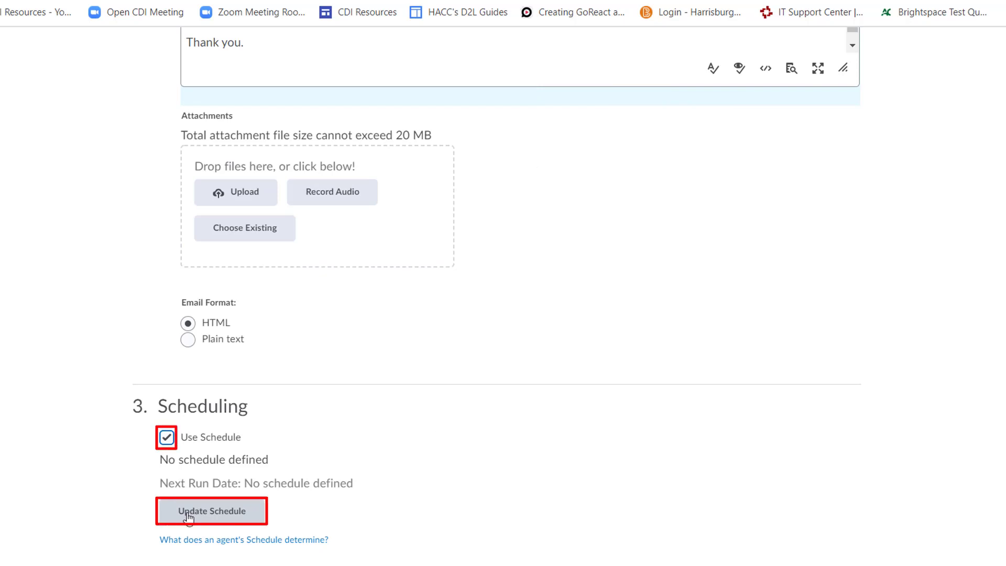
Set the agent's schedule to repeat weekly, every 1 week, on Friday
click(188, 516)
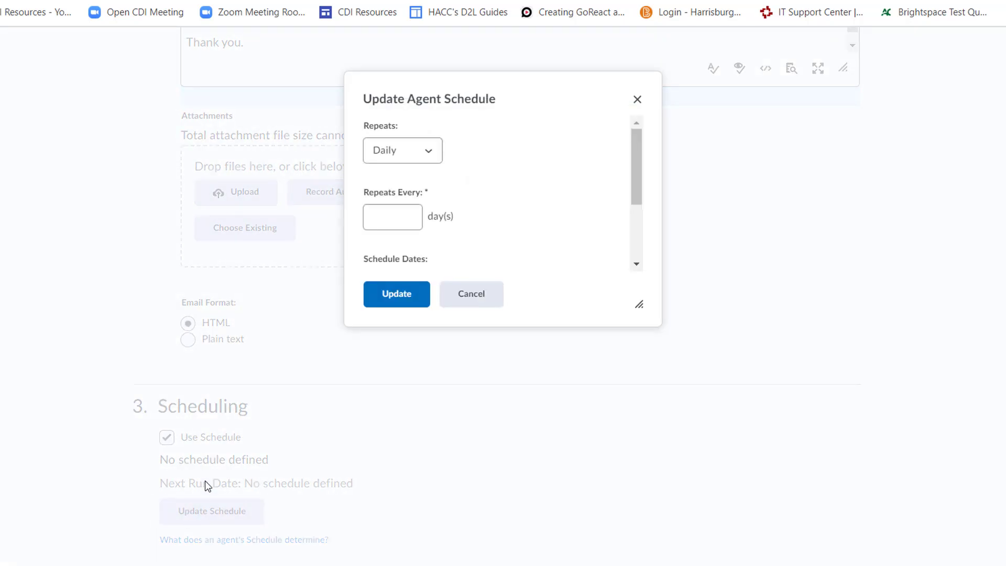
click(427, 151)
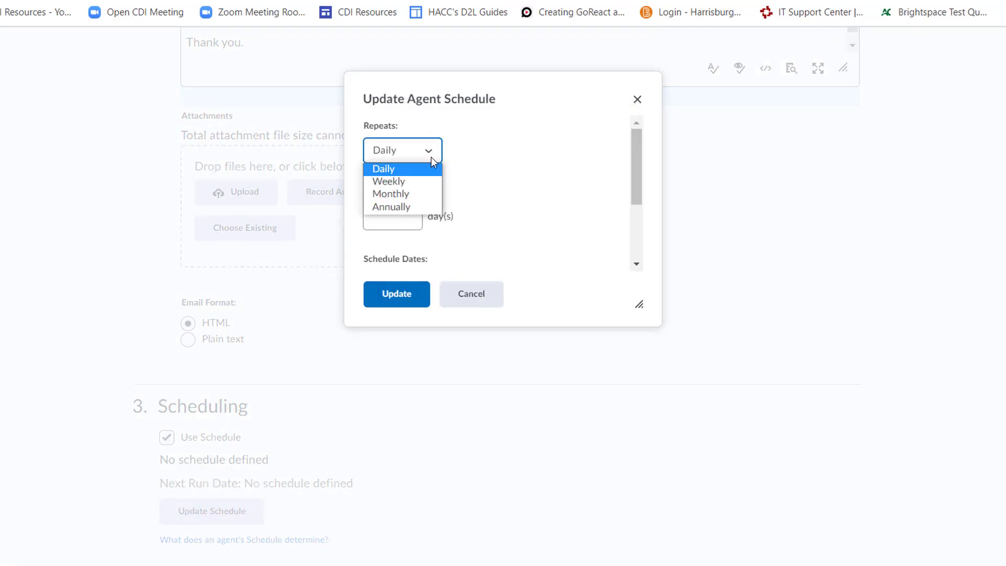
click(387, 182)
click(381, 212)
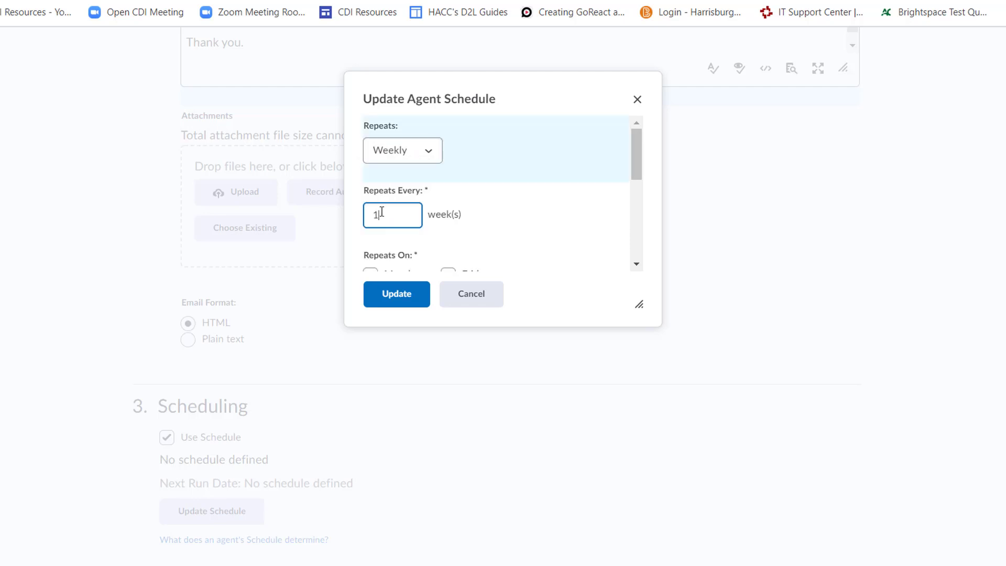
scroll(502, 209, down, 3)
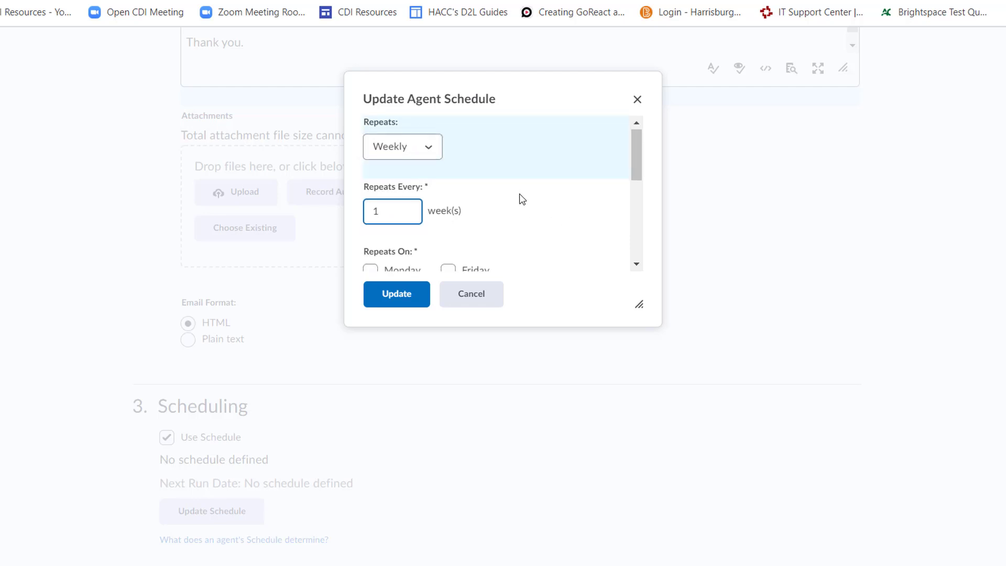
click(448, 197)
Give the schedule a start date of 3/5/2021 and an end date of 5/12/2021, and save and close the agent
scroll(534, 206, down, 3)
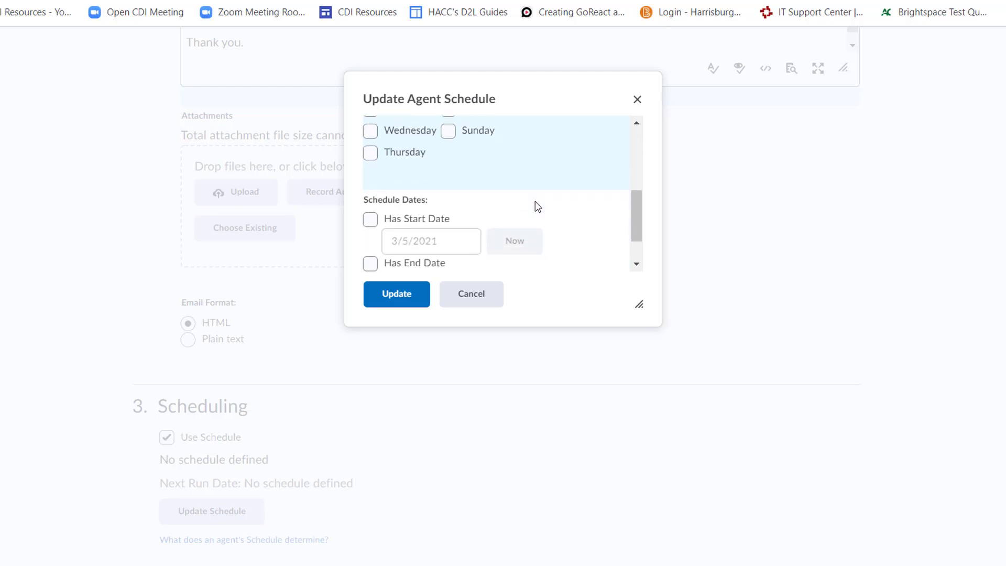
click(370, 173)
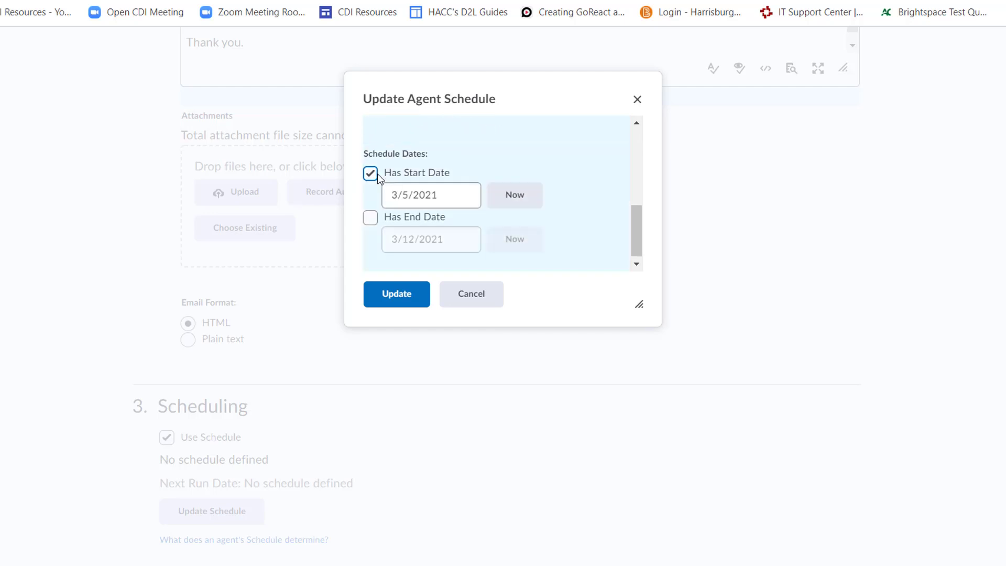
click(371, 218)
triple_click(430, 239)
text(5/12/2021)
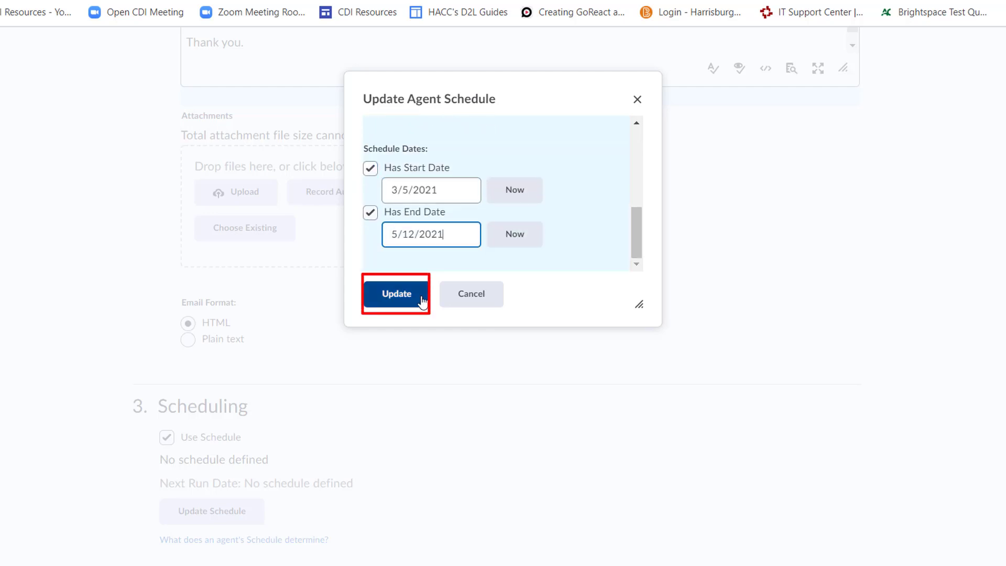
click(419, 300)
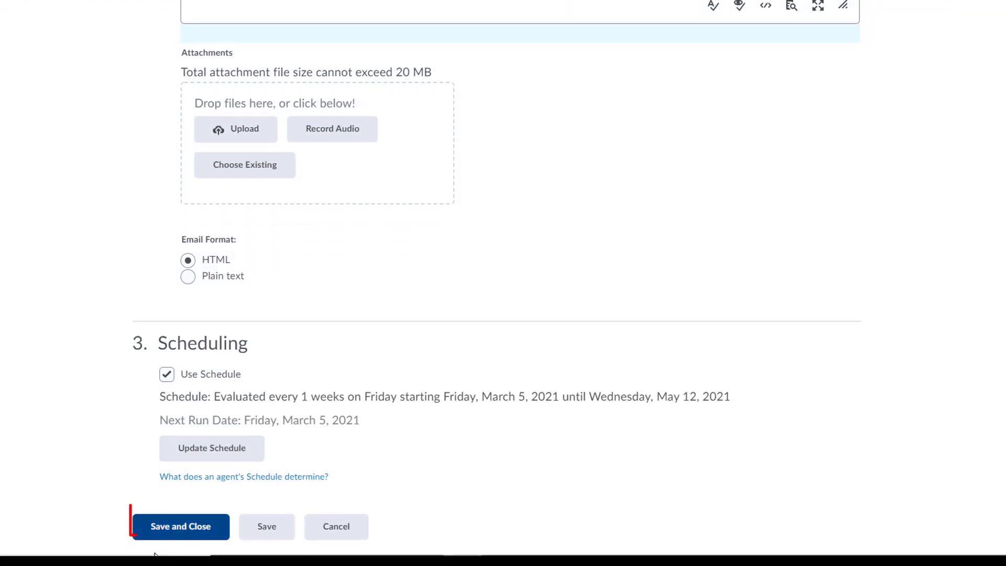
click(173, 527)
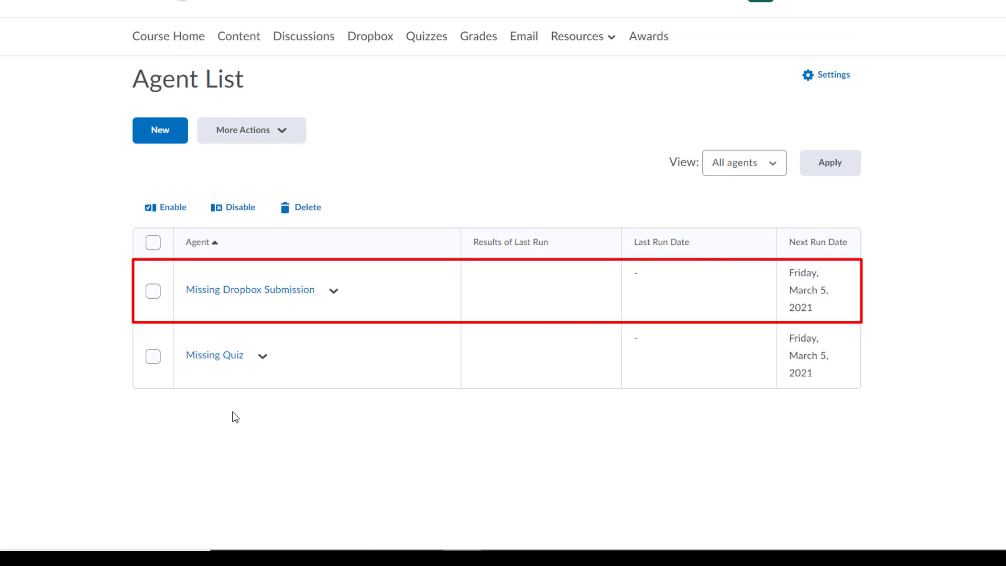
Start a new agent and attach a "No posts authored in topic" release condition for the Testing Example discussion topic with type "No threads"
click(155, 130)
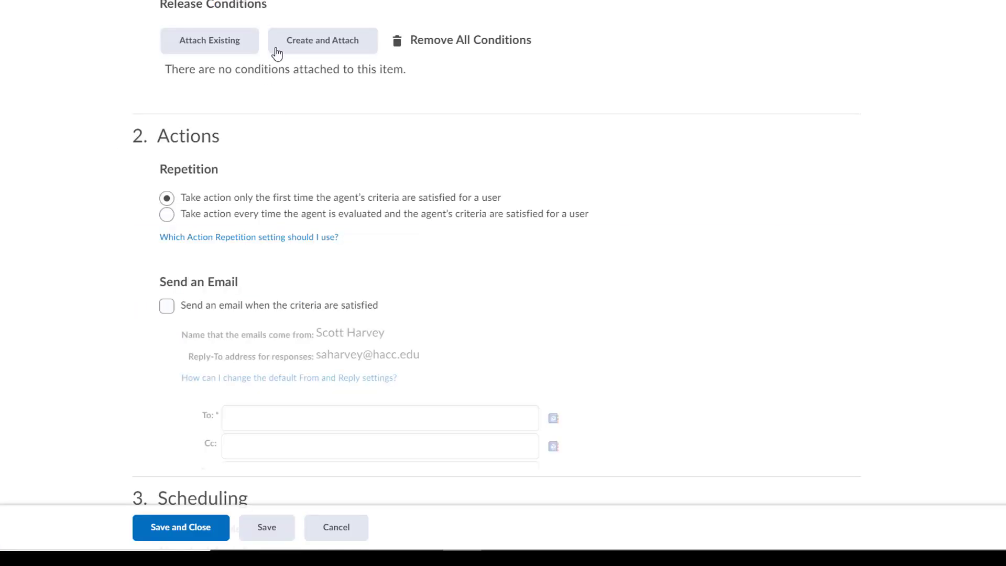
click(283, 44)
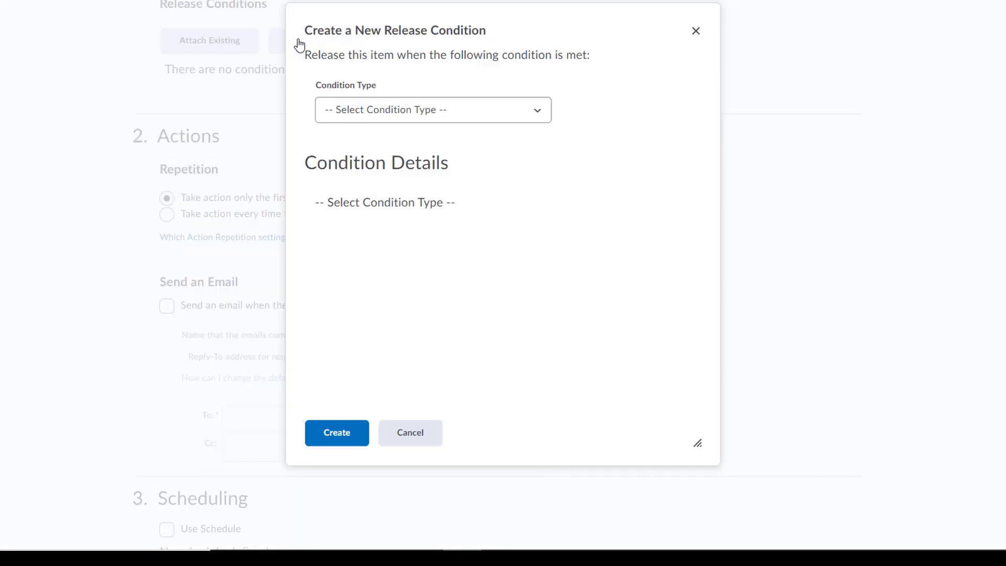
click(335, 110)
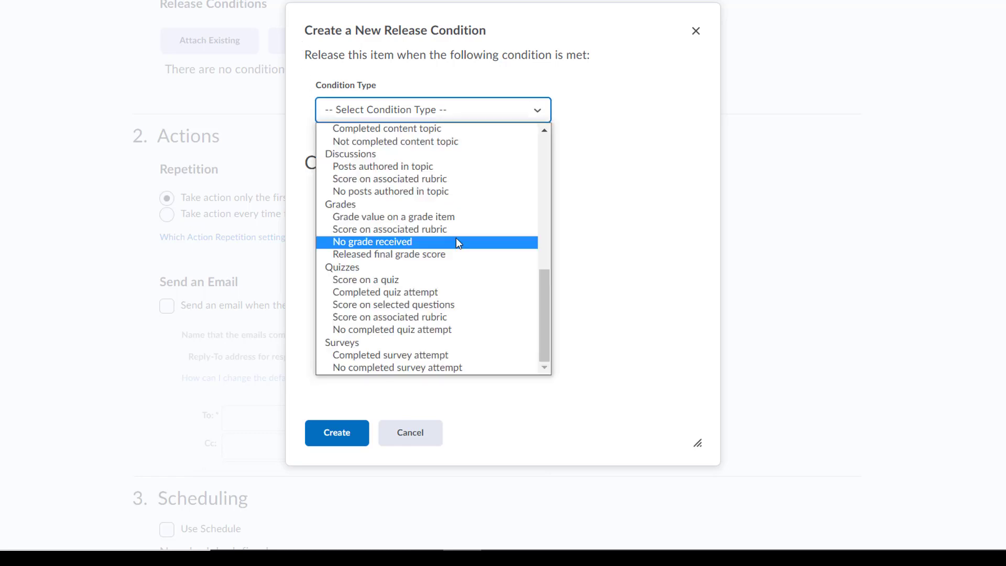
click(428, 194)
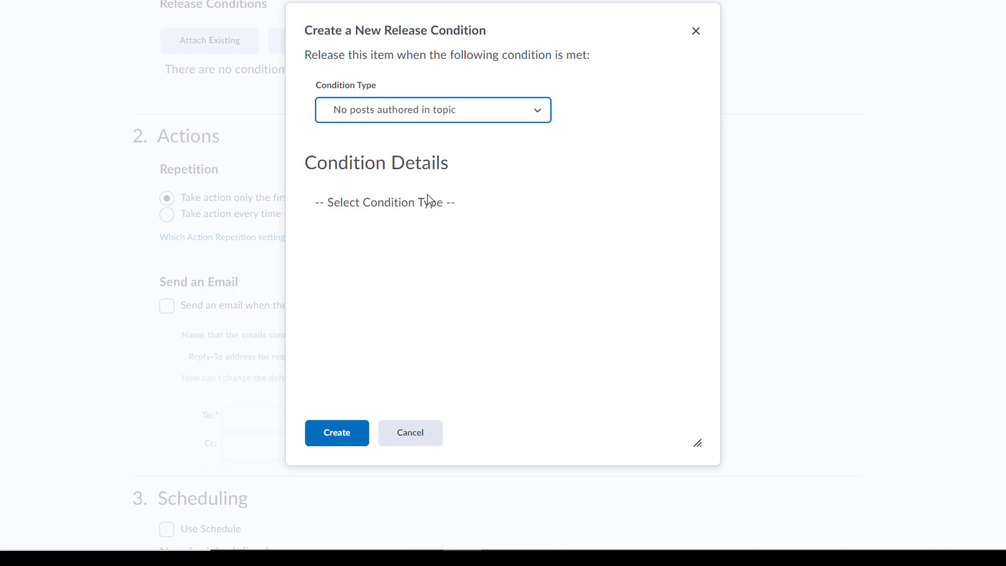
click(451, 237)
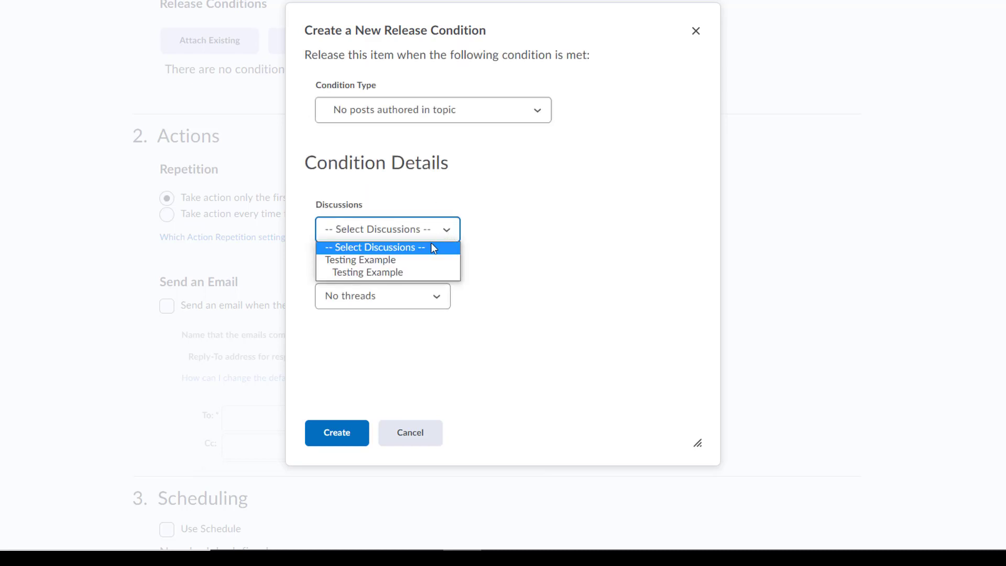
click(423, 273)
click(436, 299)
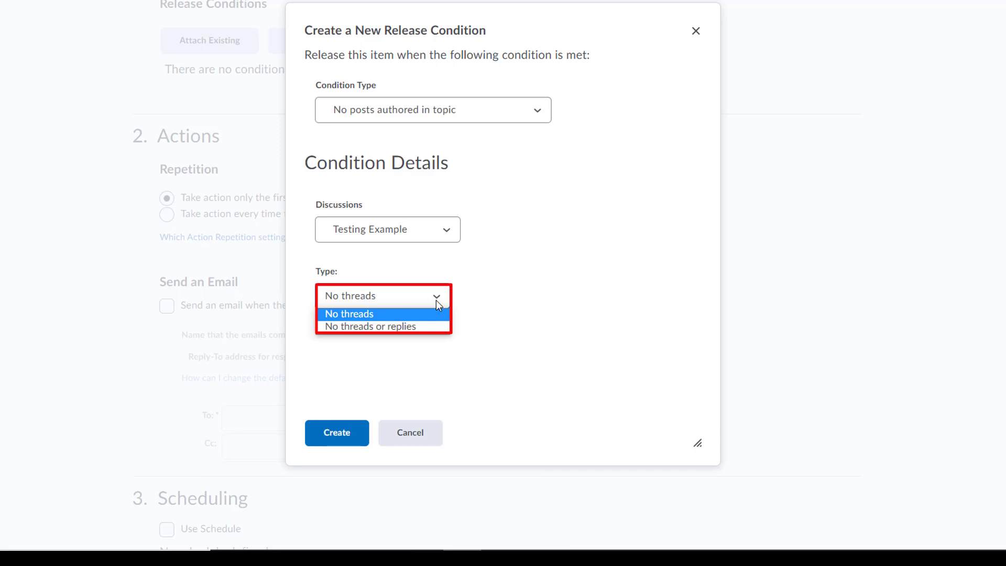
click(381, 314)
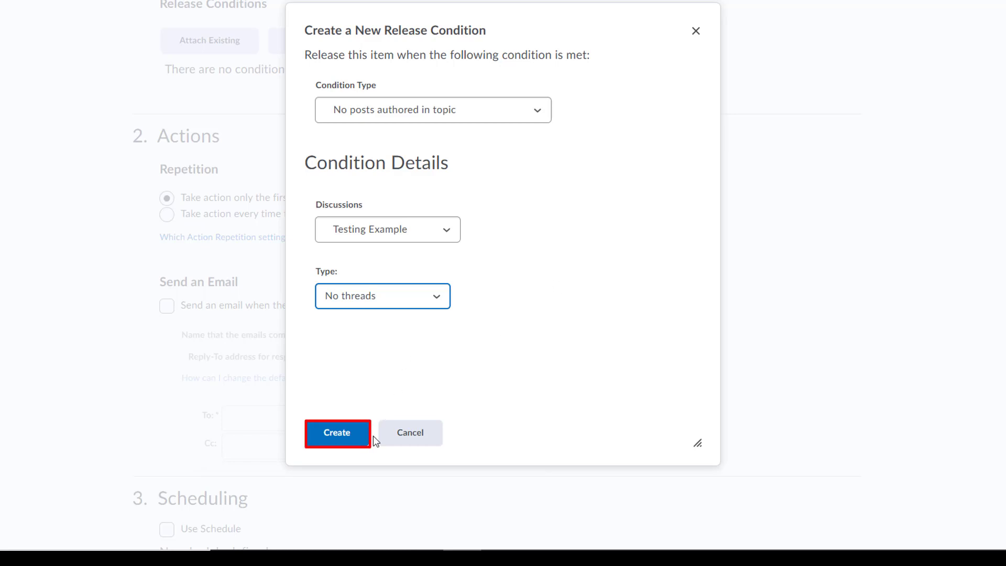
click(350, 444)
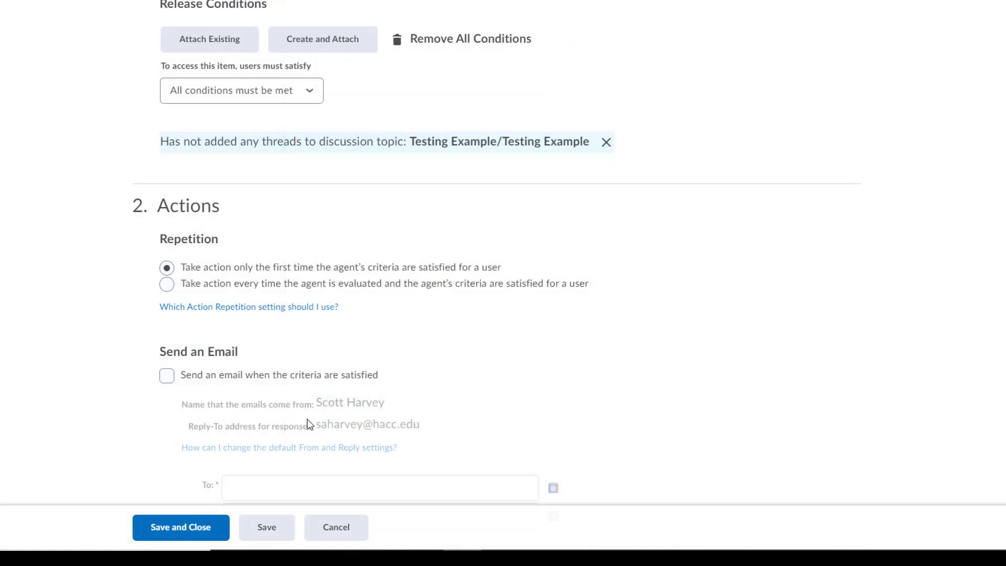